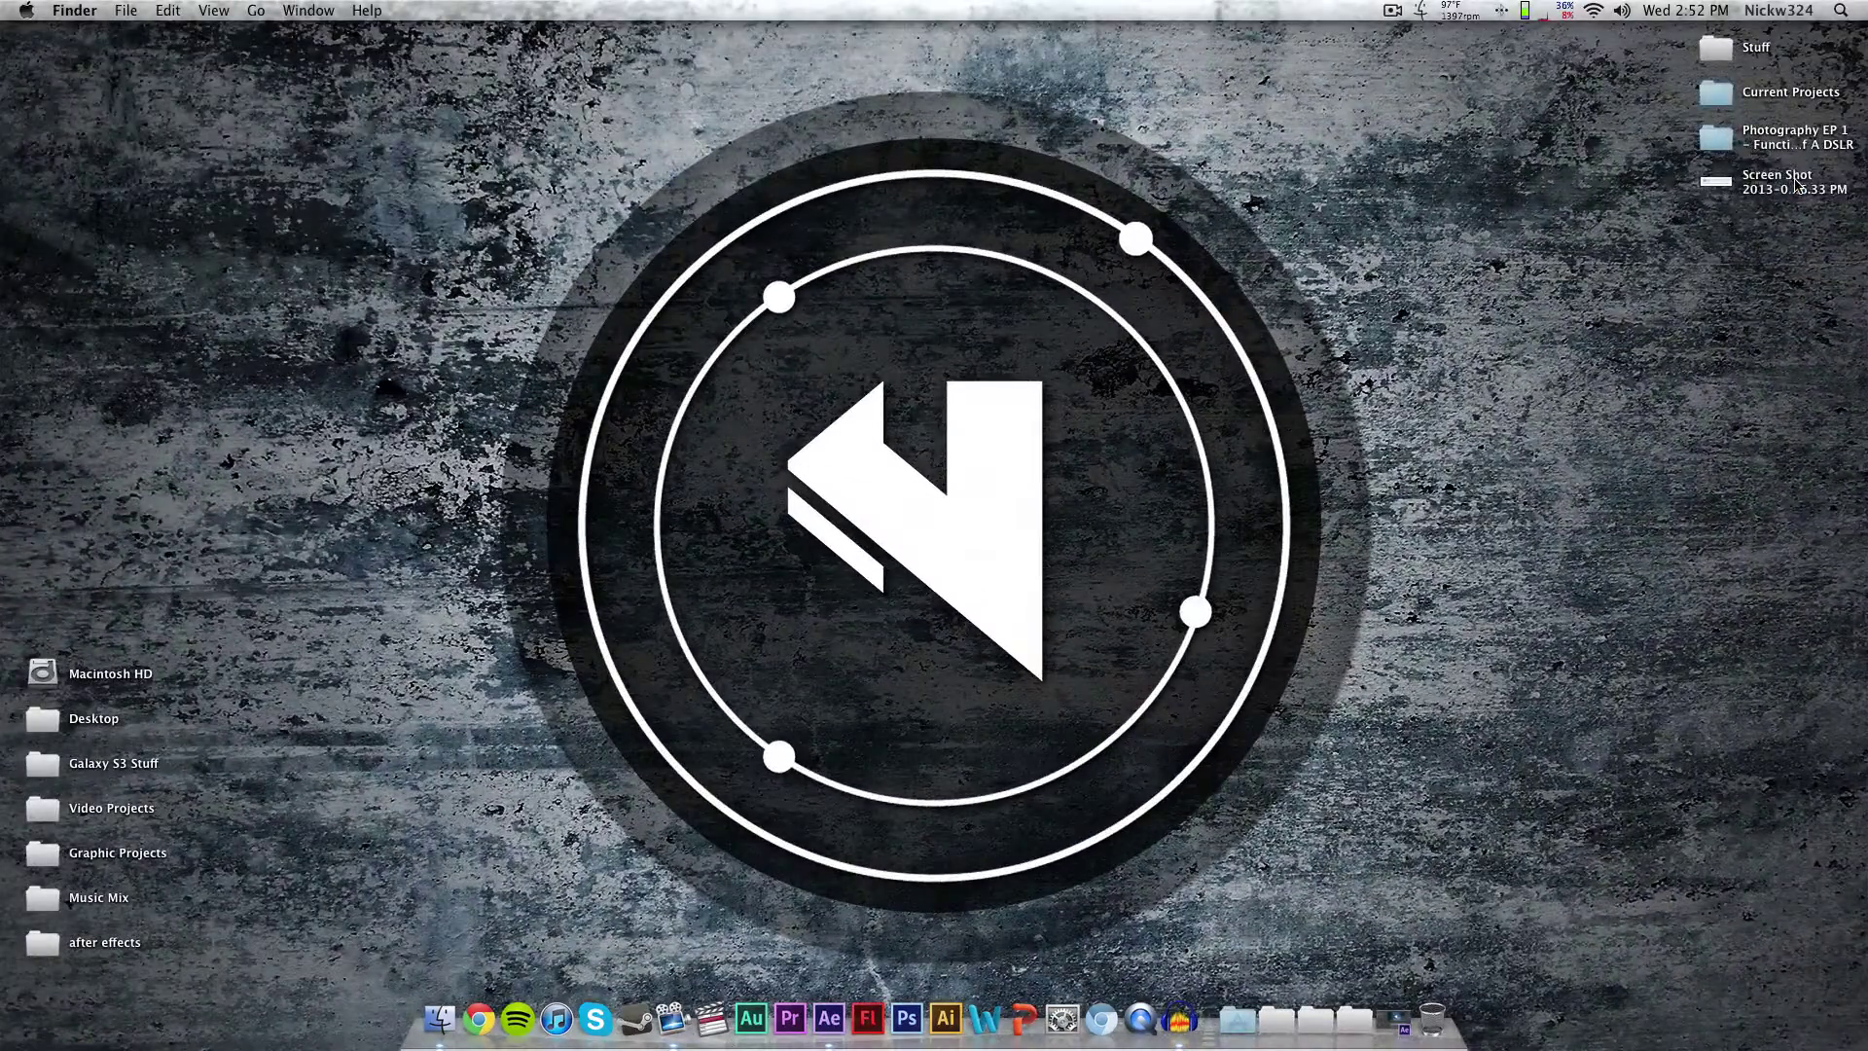
Step: Preview the viewer-comment screenshot on the desktop, then close the preview and deselect it
left_click(1716, 181)
key("space")
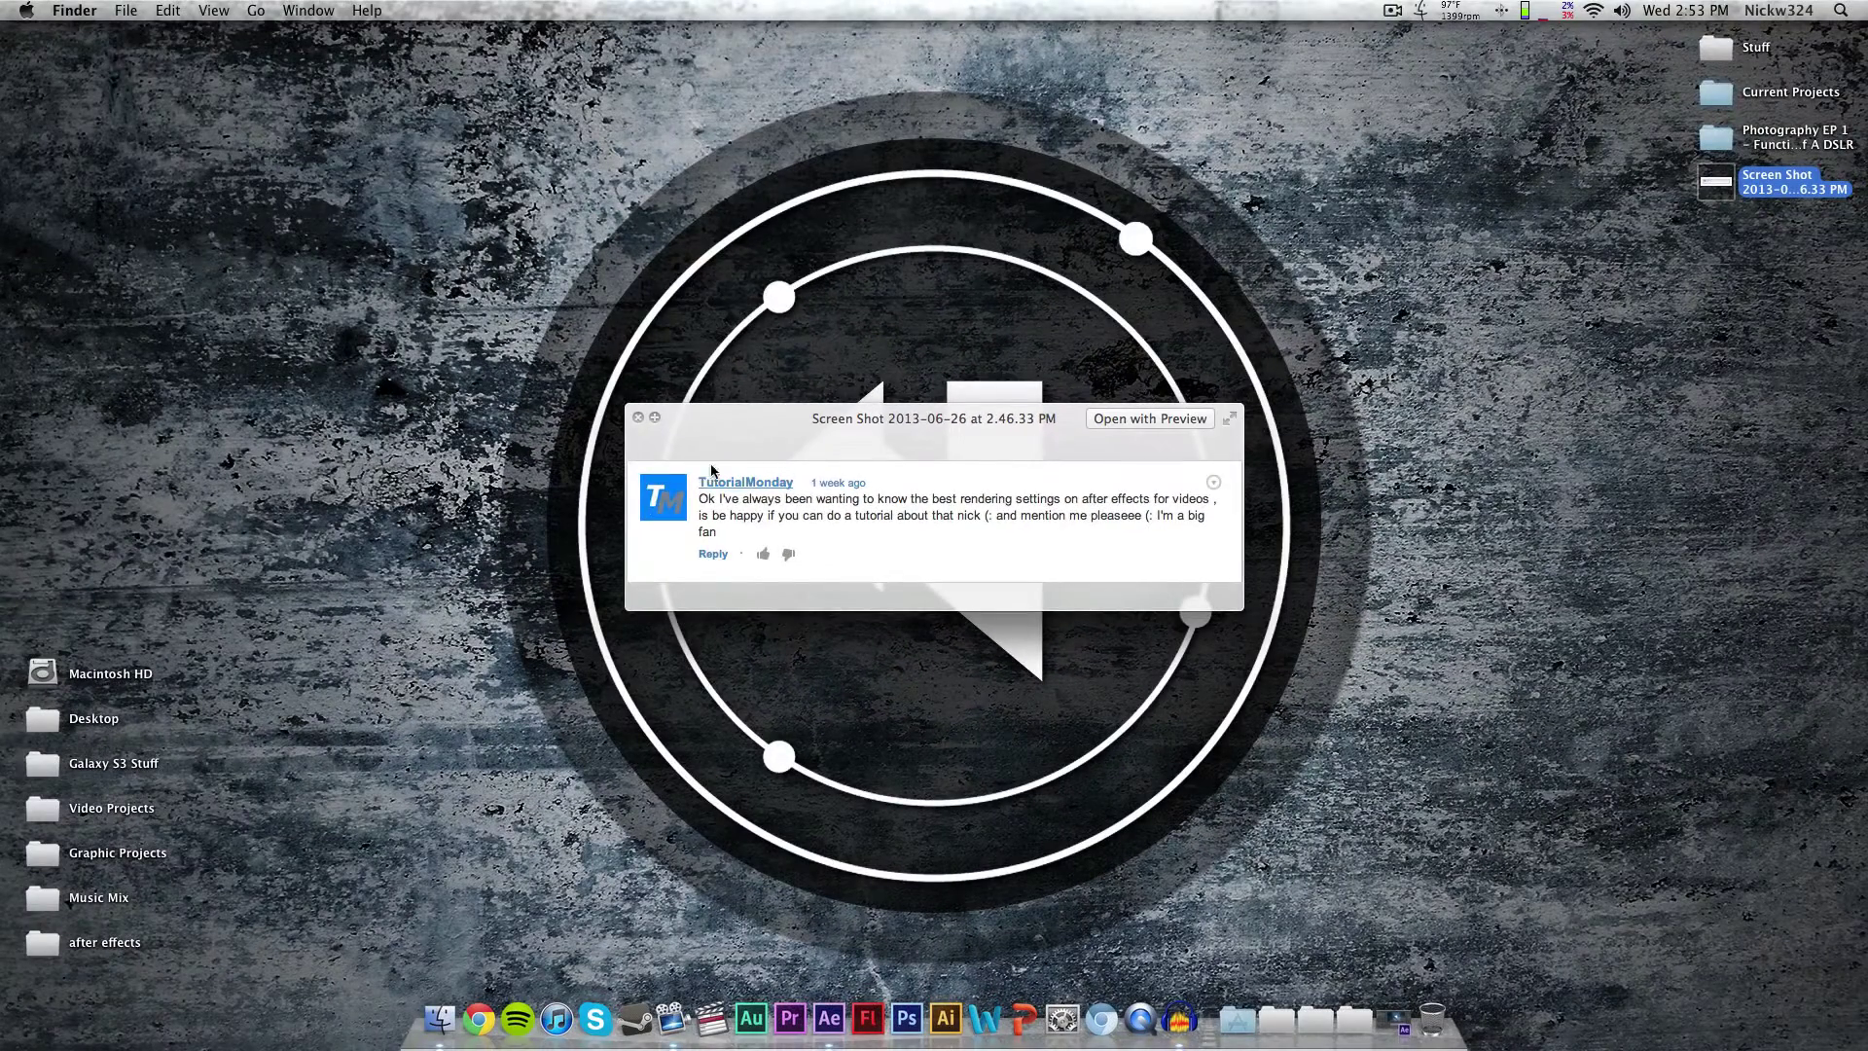
key("space")
left_click(1608, 393)
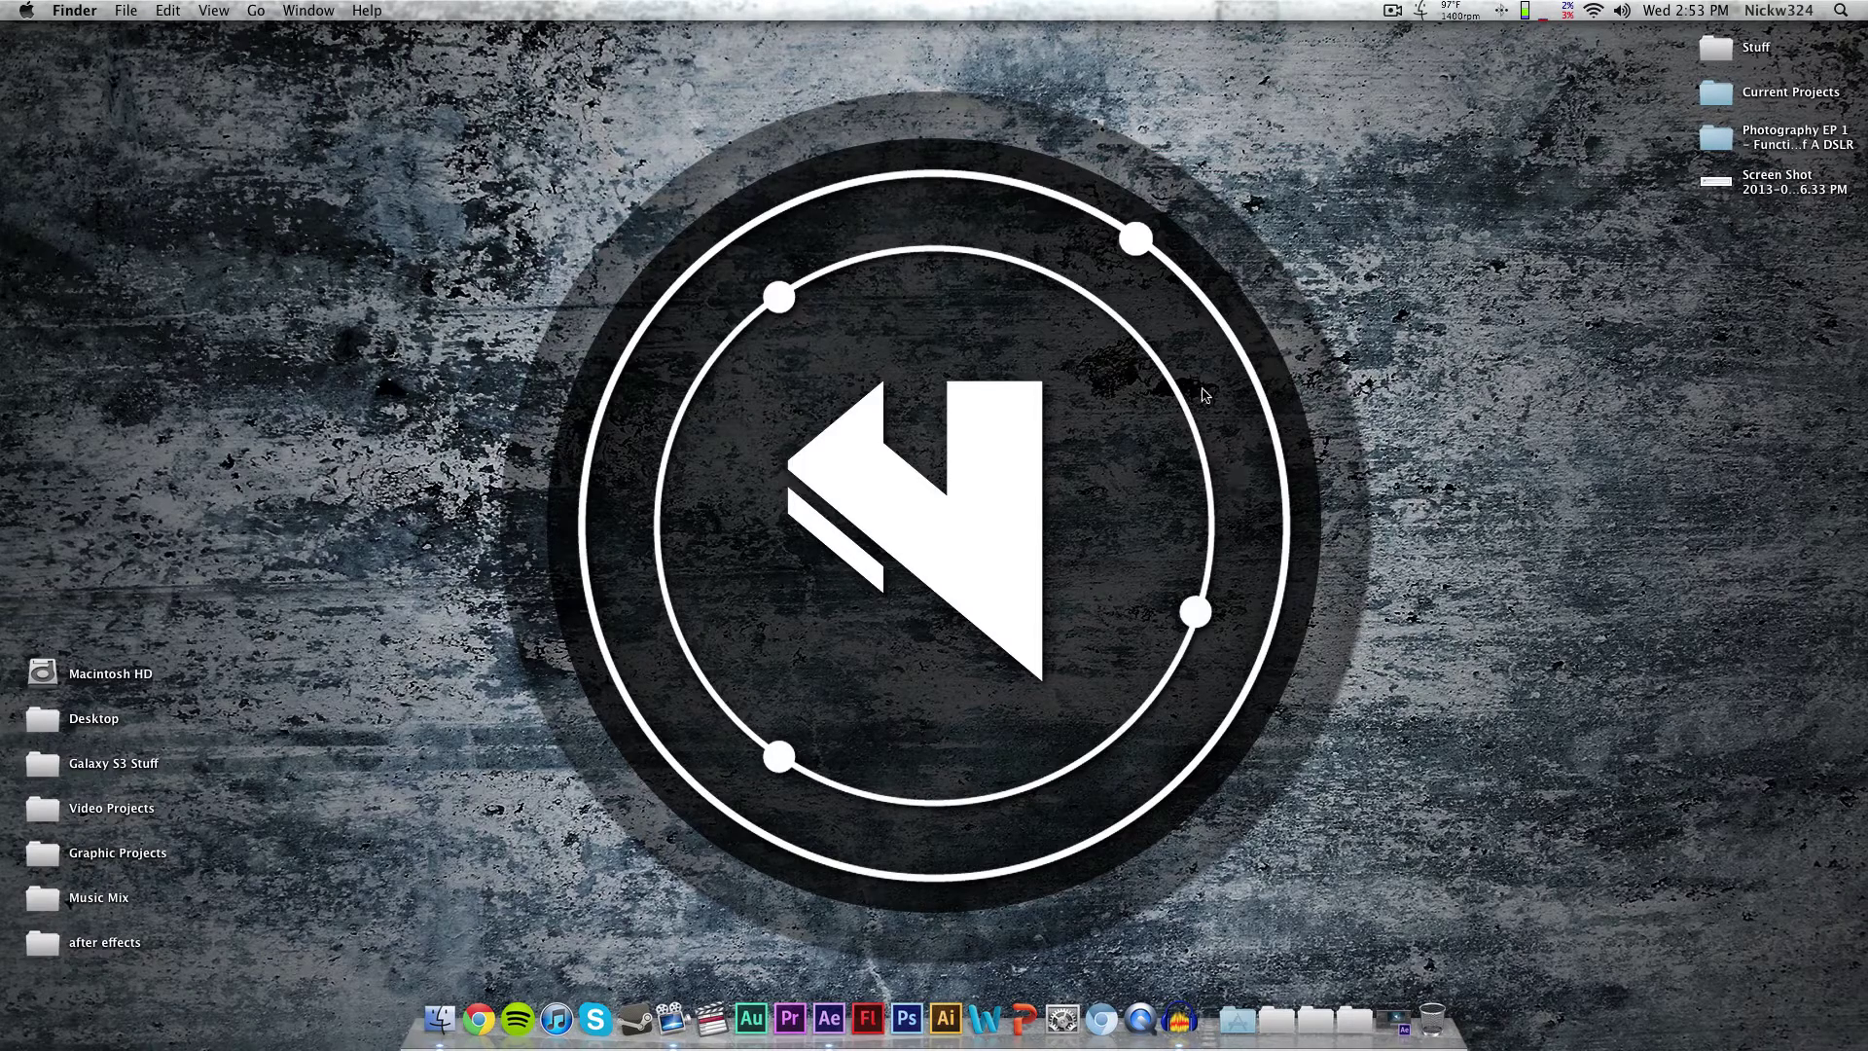
Step: Open Matter Intro Project in After Effects and add Comp 1 to the Render Queue
left_click(1396, 1018)
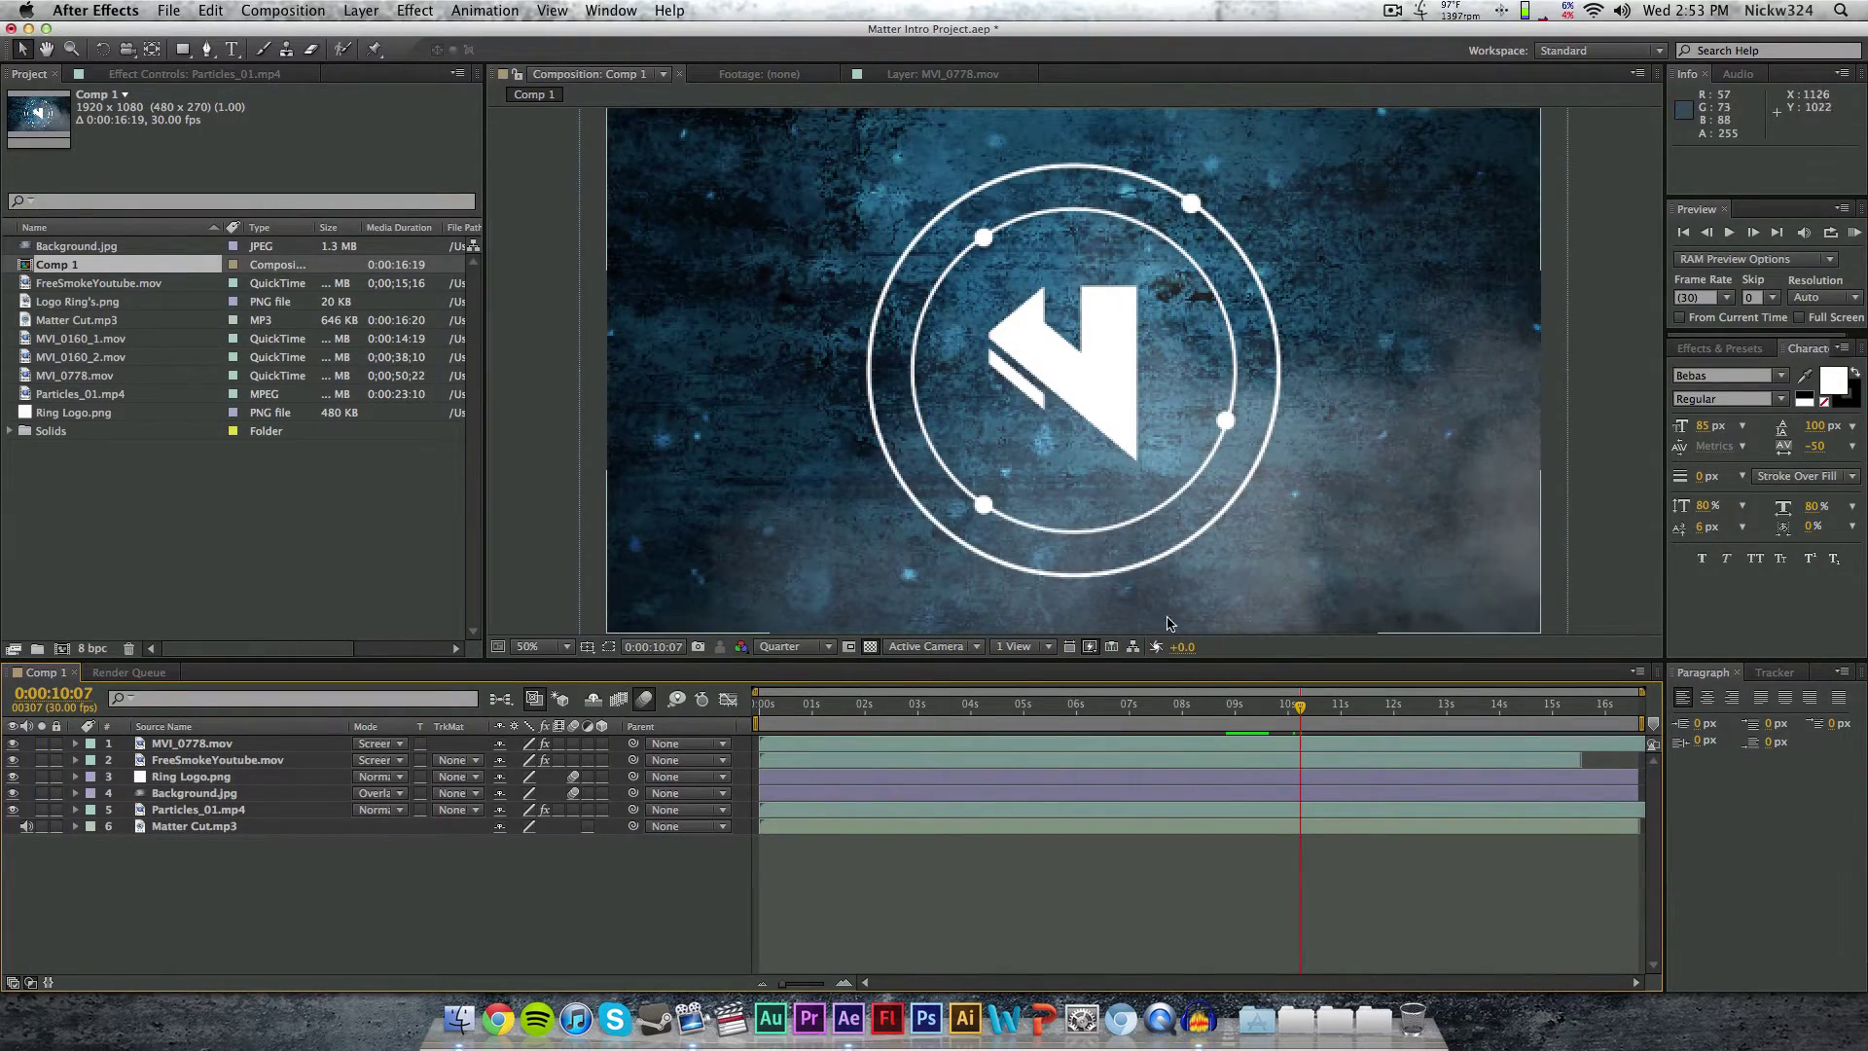
mouse_move(1296, 717)
left_mouse_down()
mouse_move(1197, 718)
mouse_move(1326, 707)
left_mouse_up()
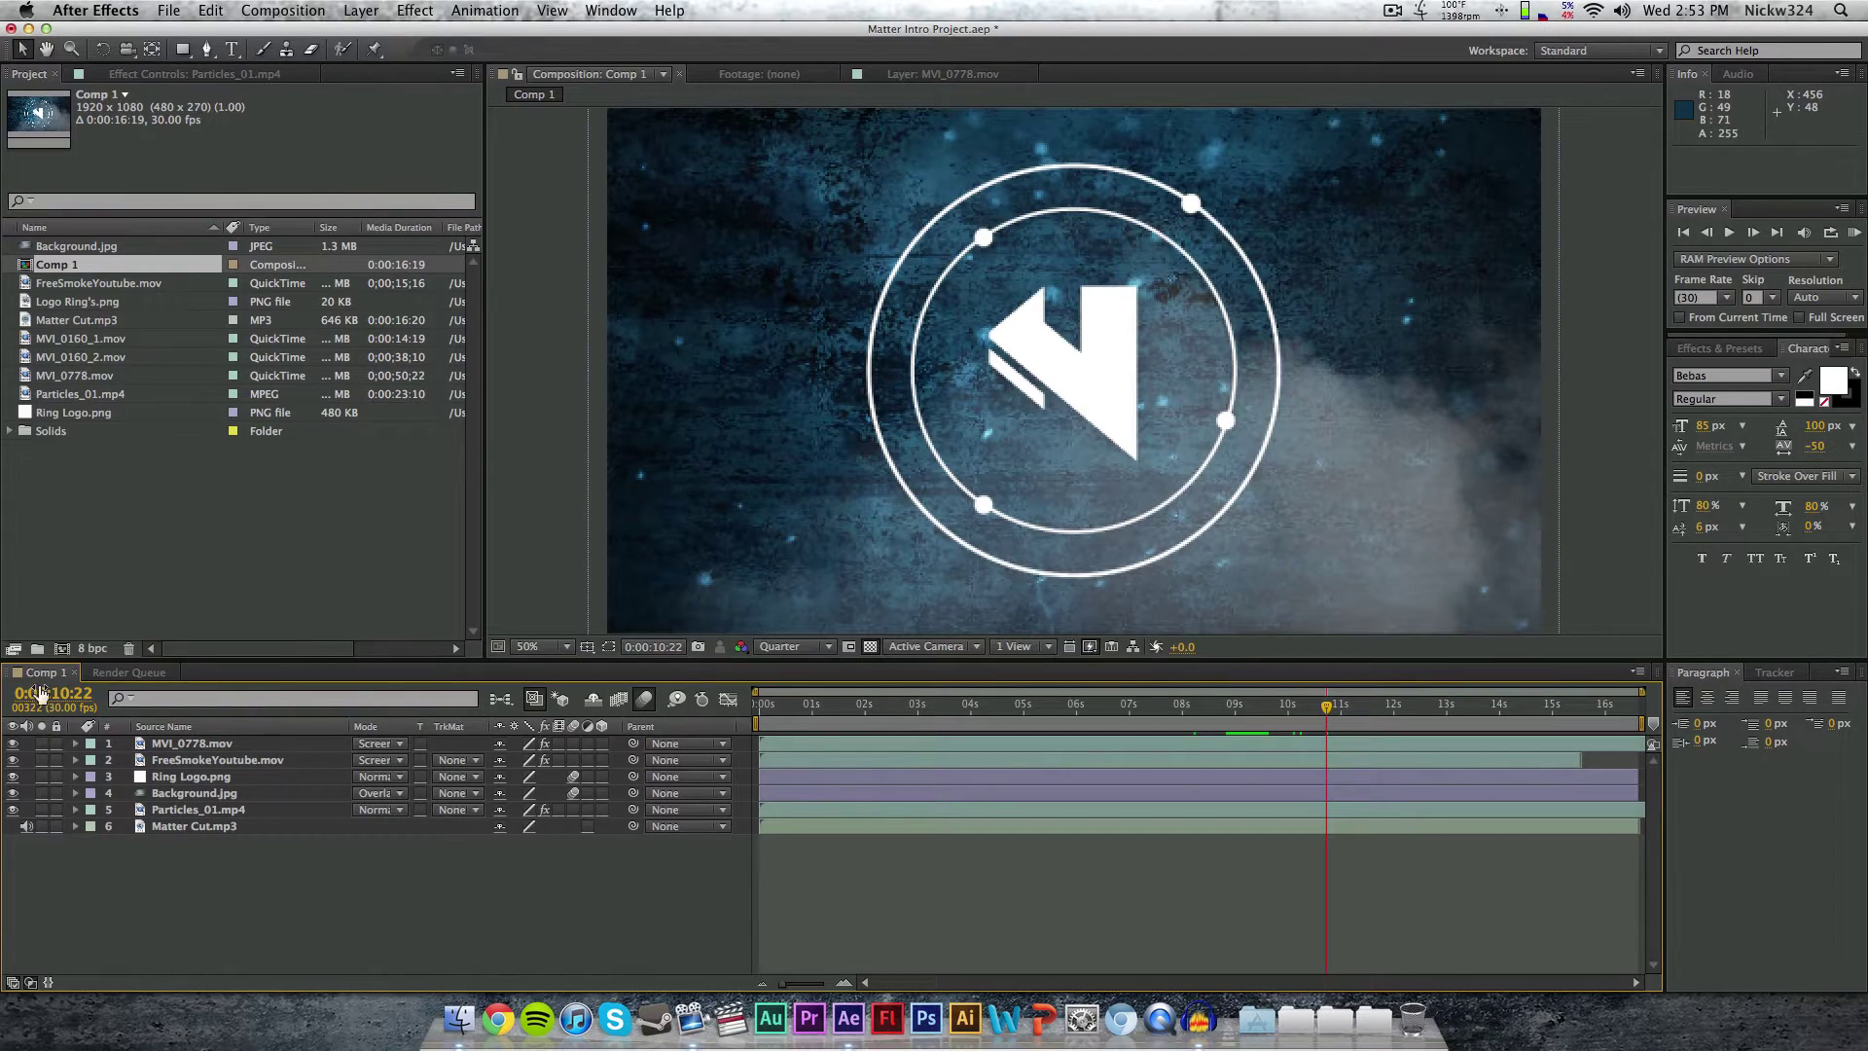
left_click(283, 11)
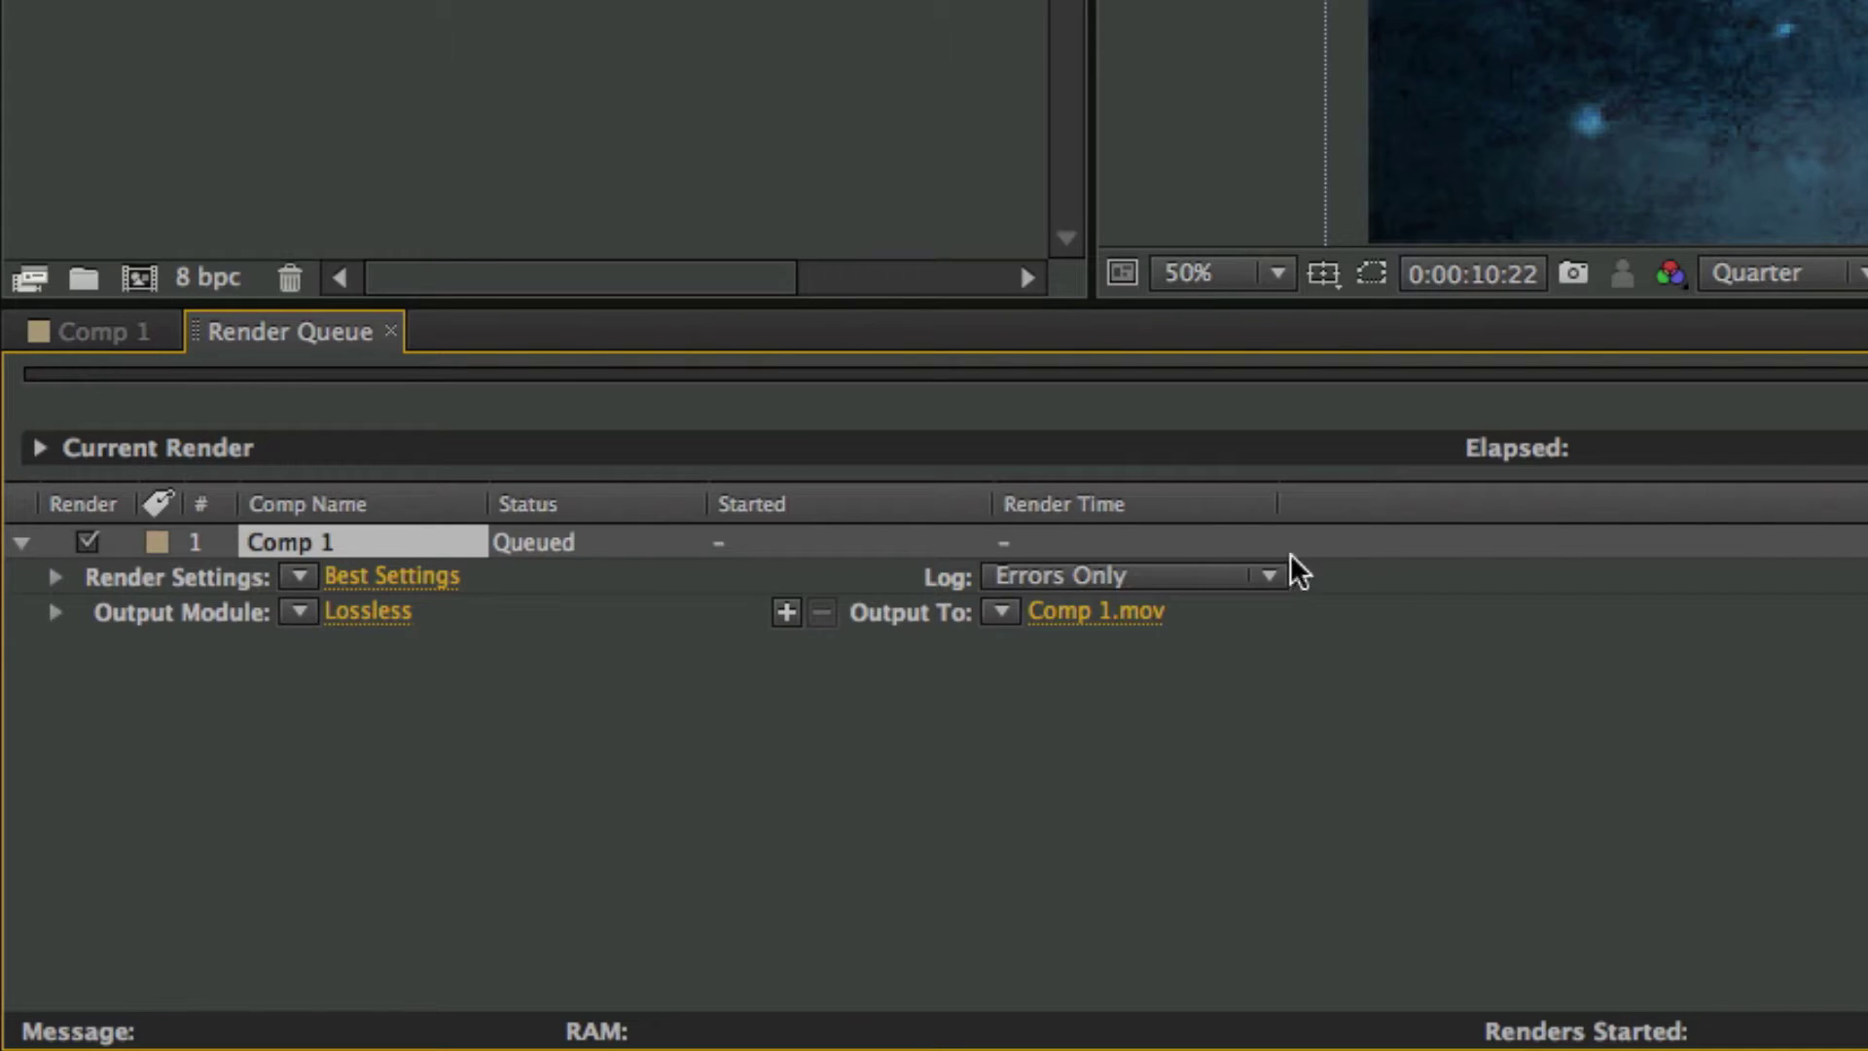
Step: Save Comp 1's rendered movie as 'Comp 1' in the Desktop folder
left_click(153, 576)
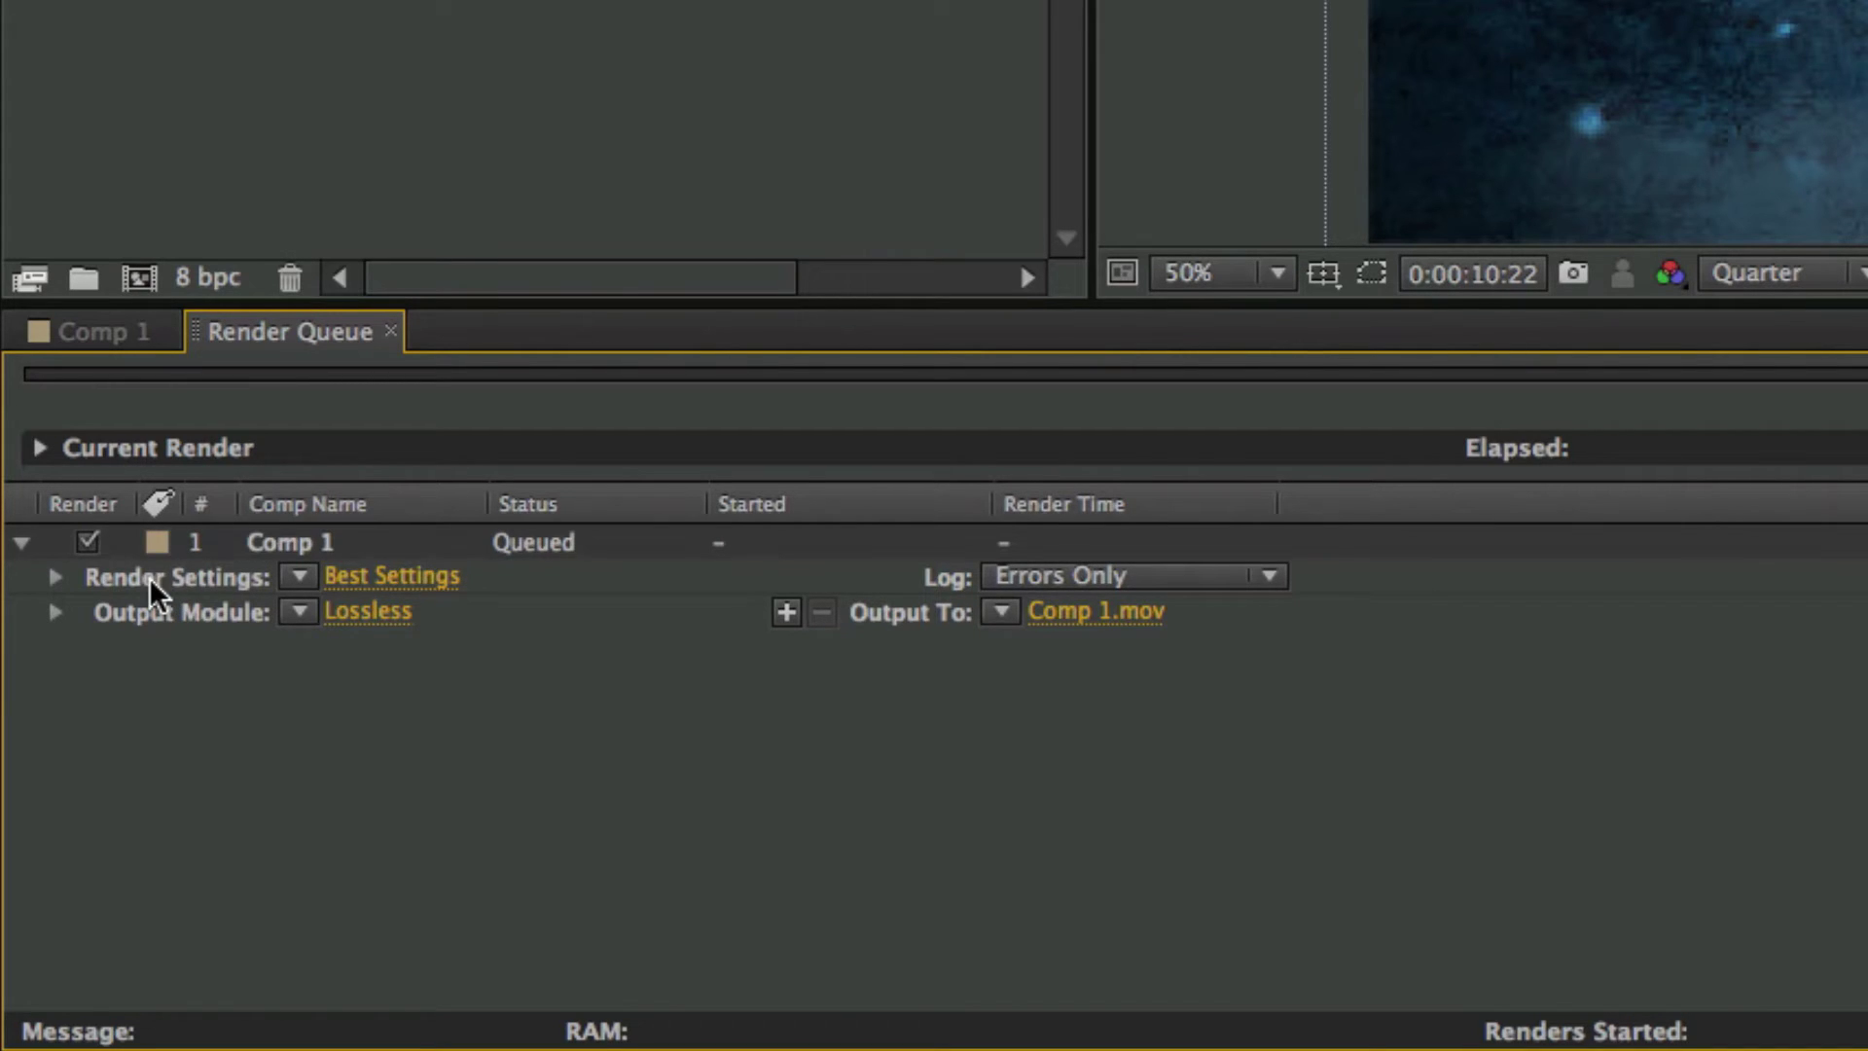
left_click(151, 613)
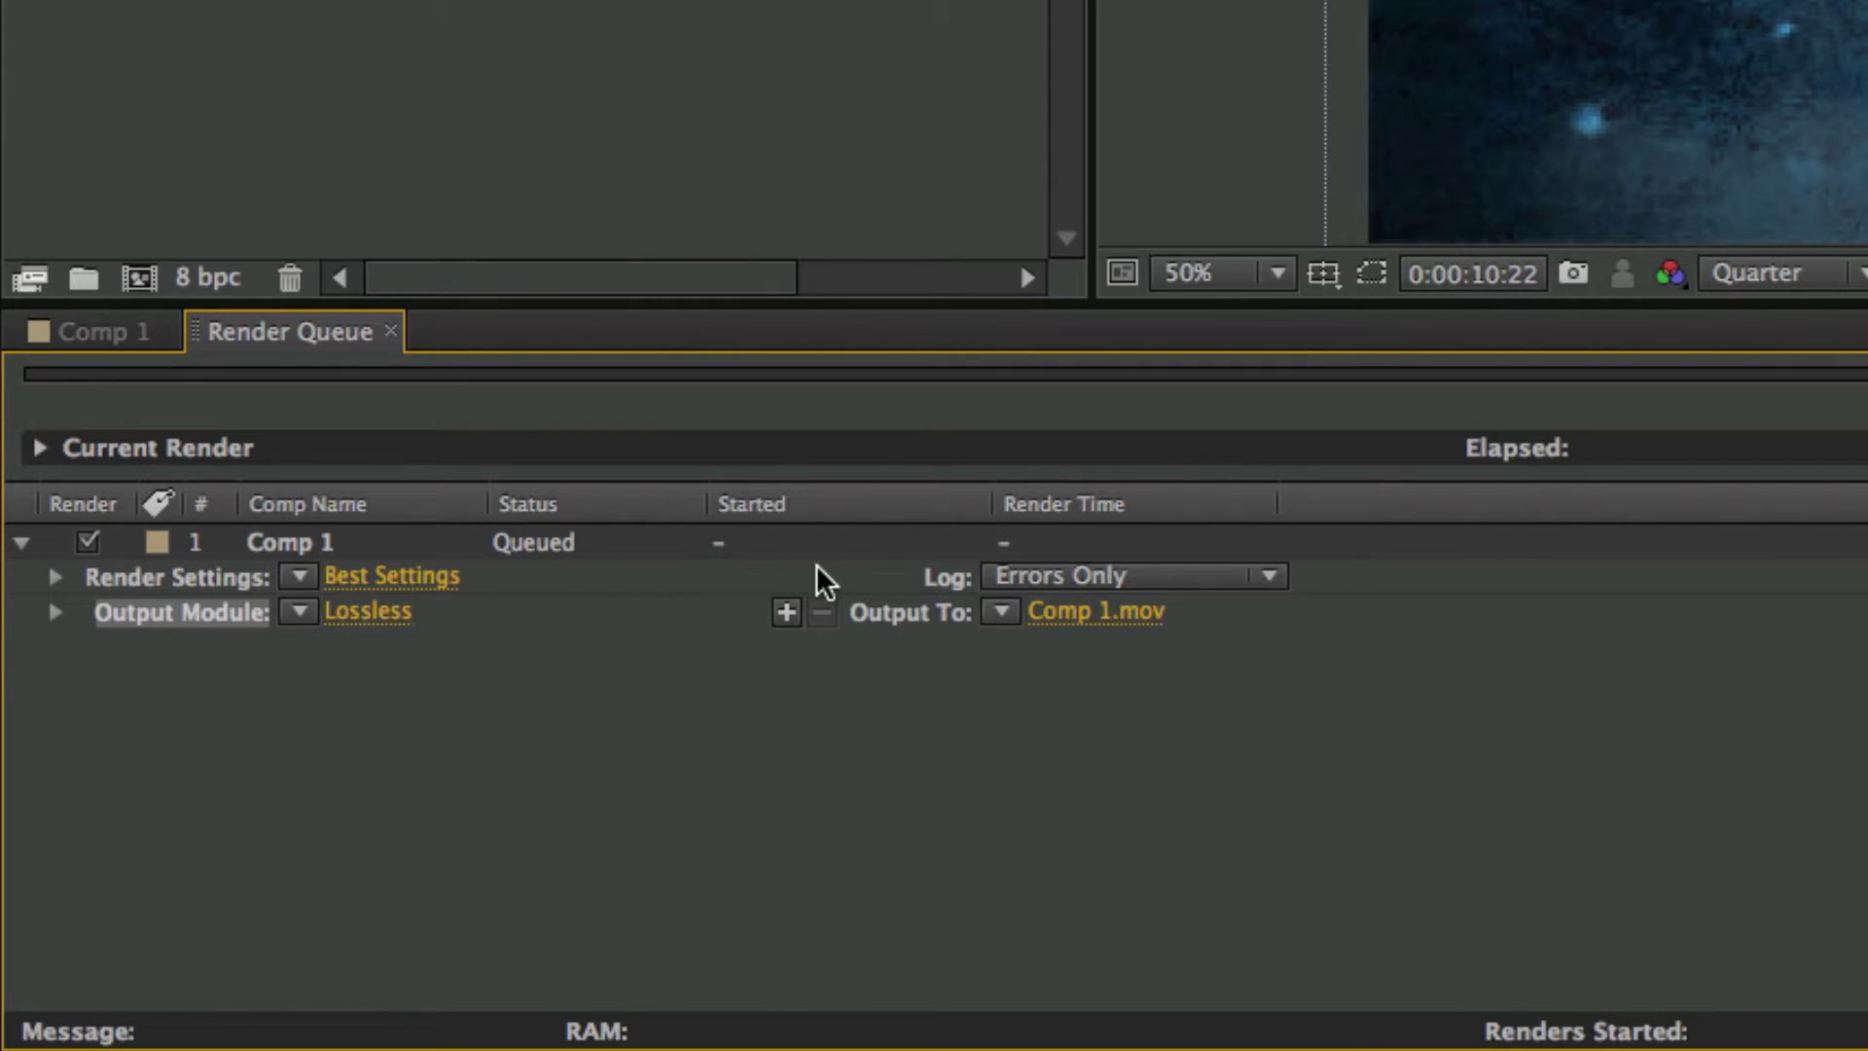
left_click(1087, 613)
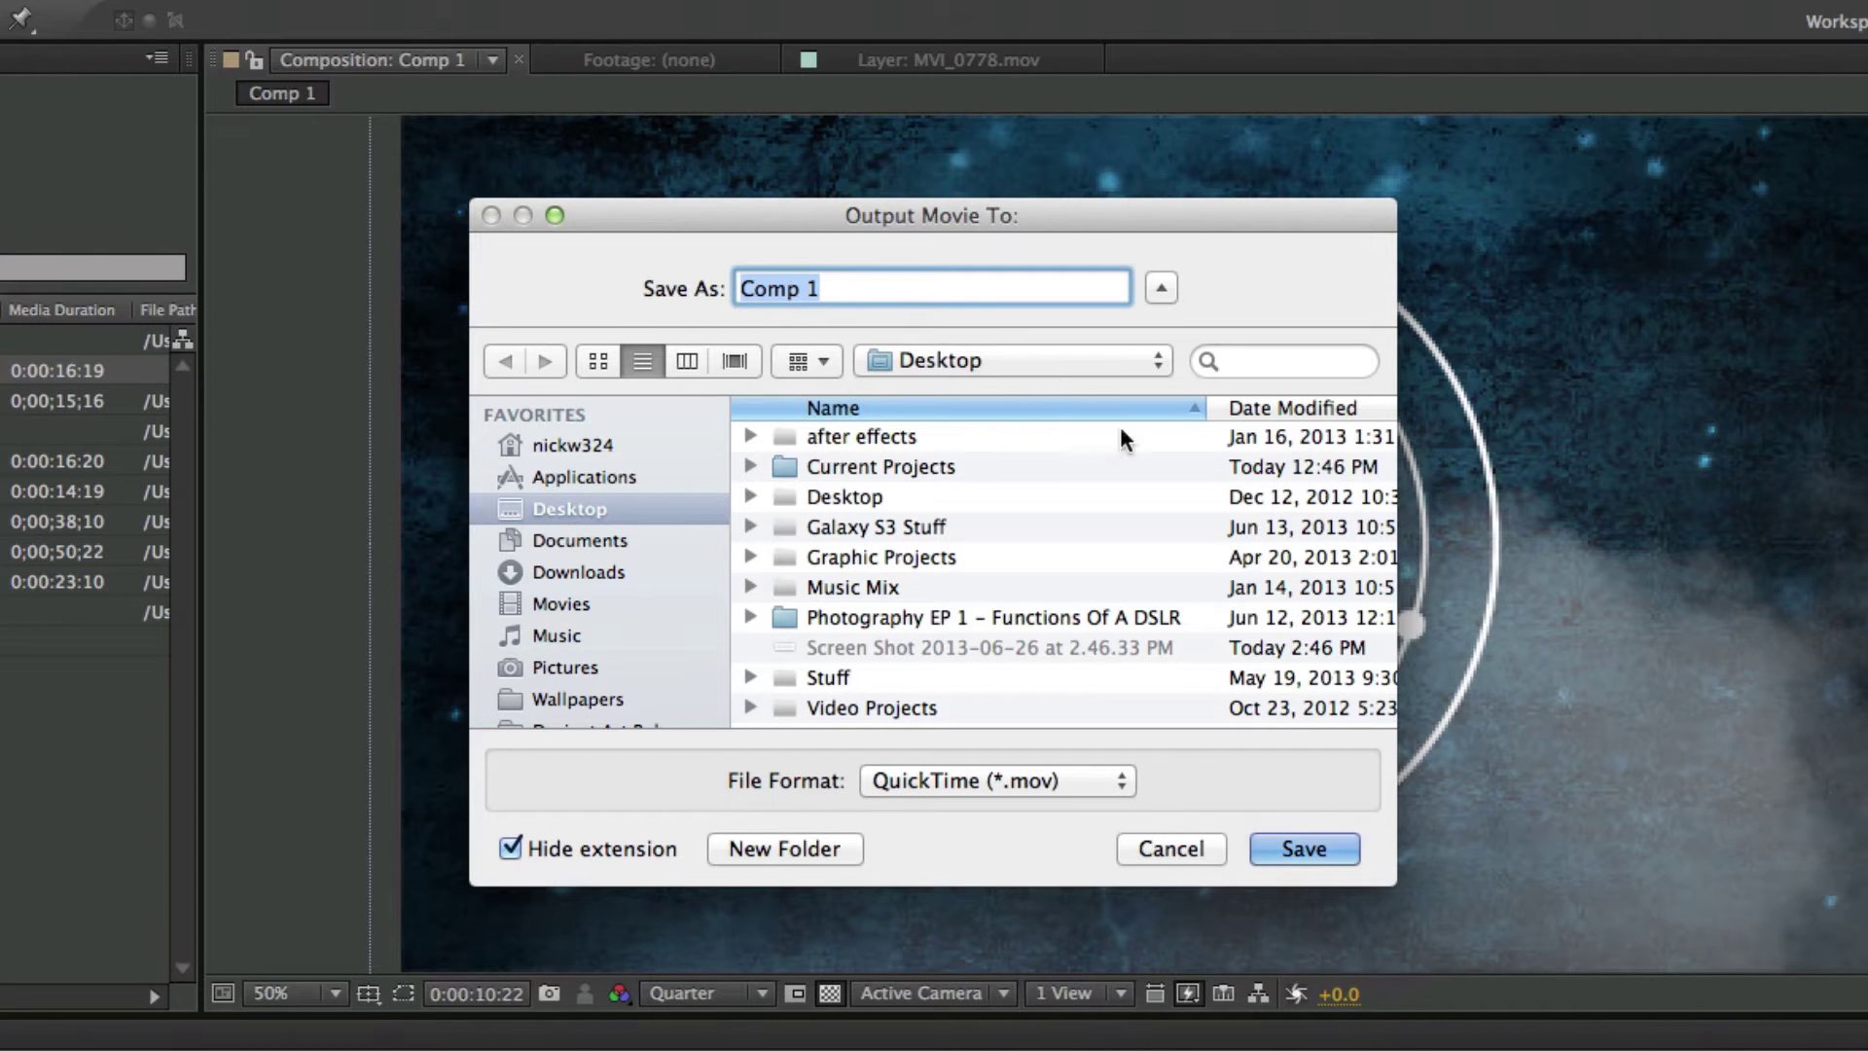
left_click(1305, 846)
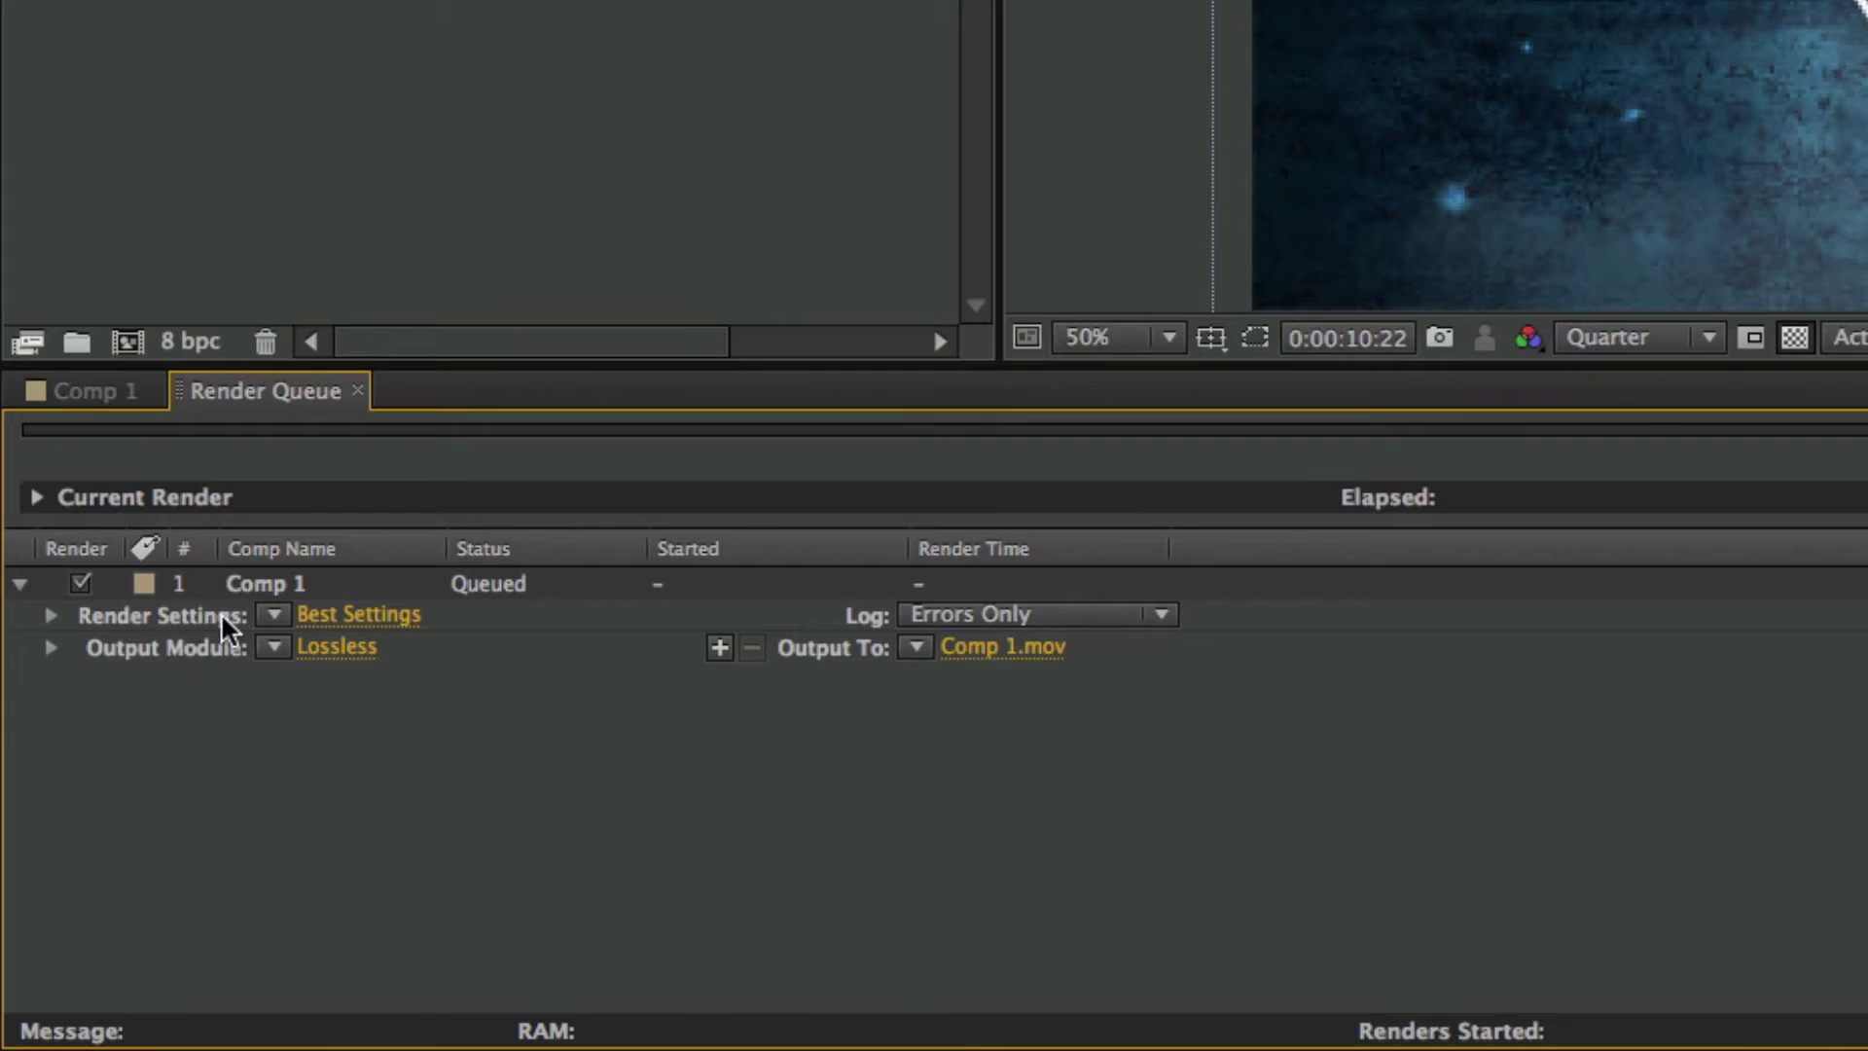
Step: Set Comp 1's Render Settings to Best quality and Full resolution
left_click(347, 614)
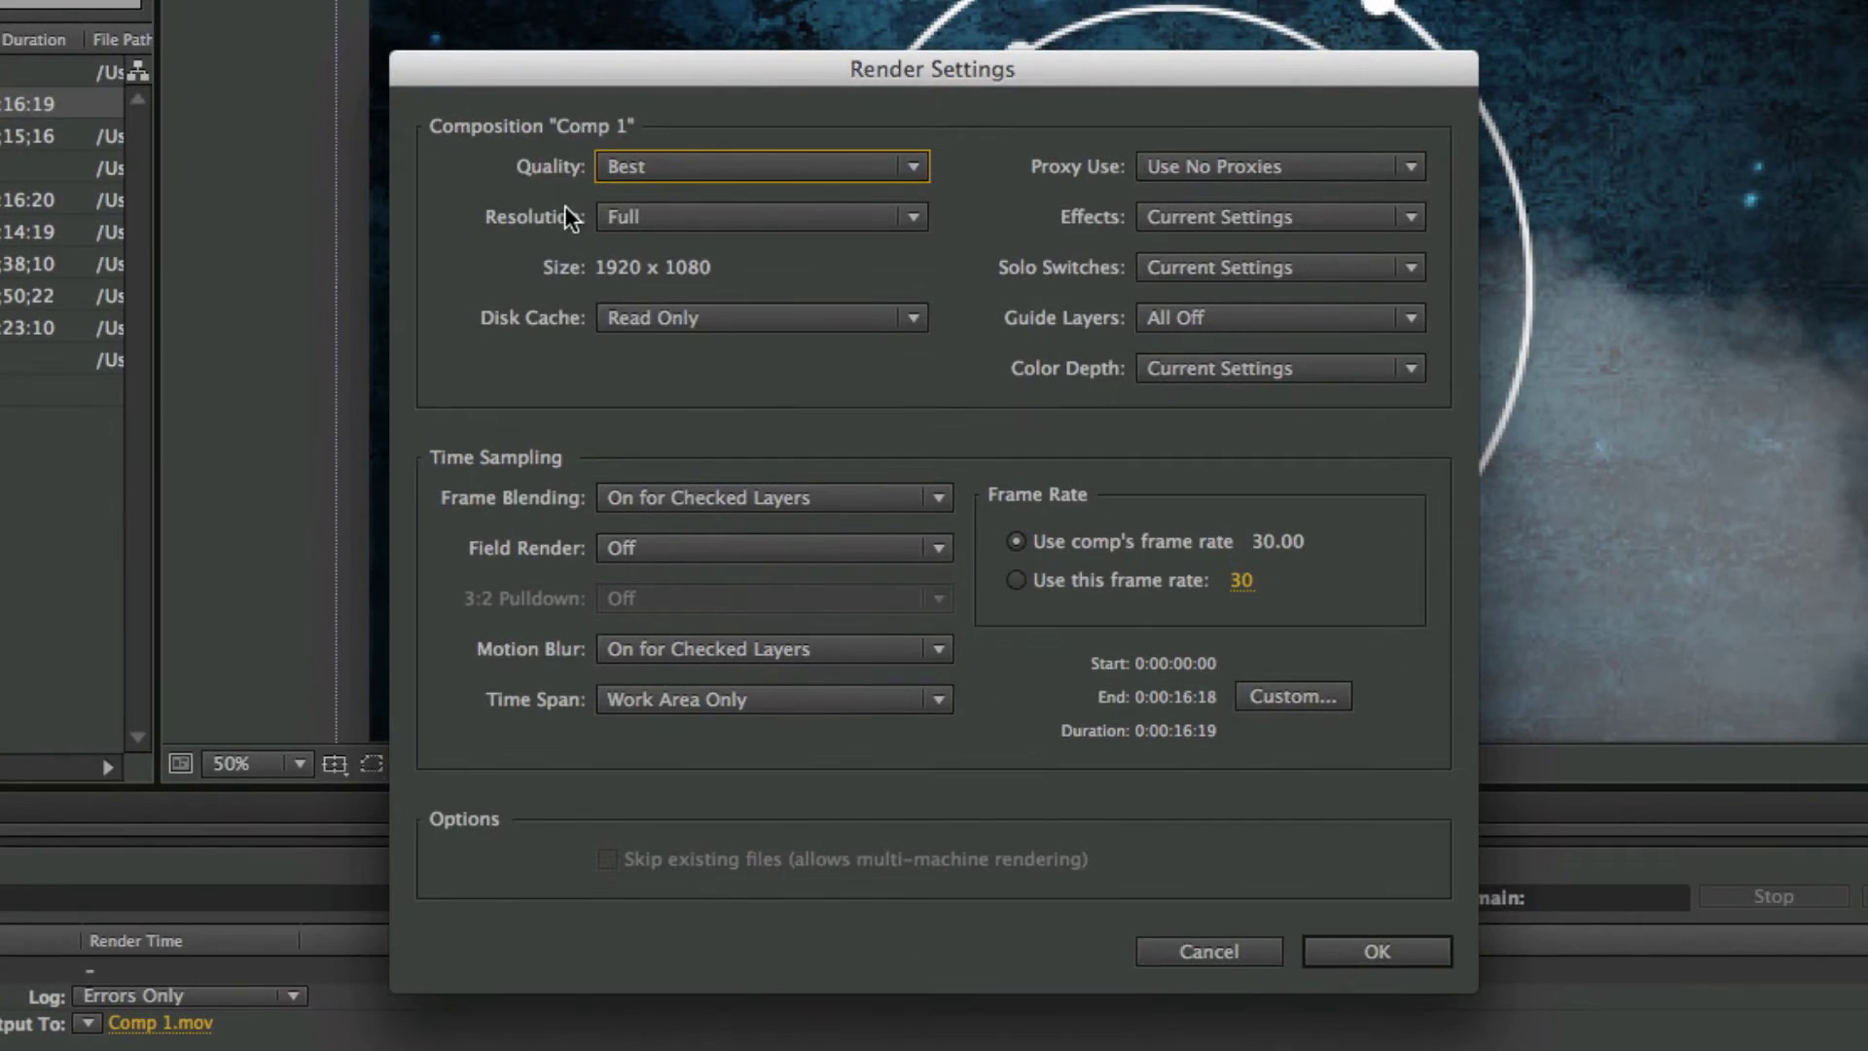
left_click(681, 155)
left_click(687, 127)
left_click(619, 222)
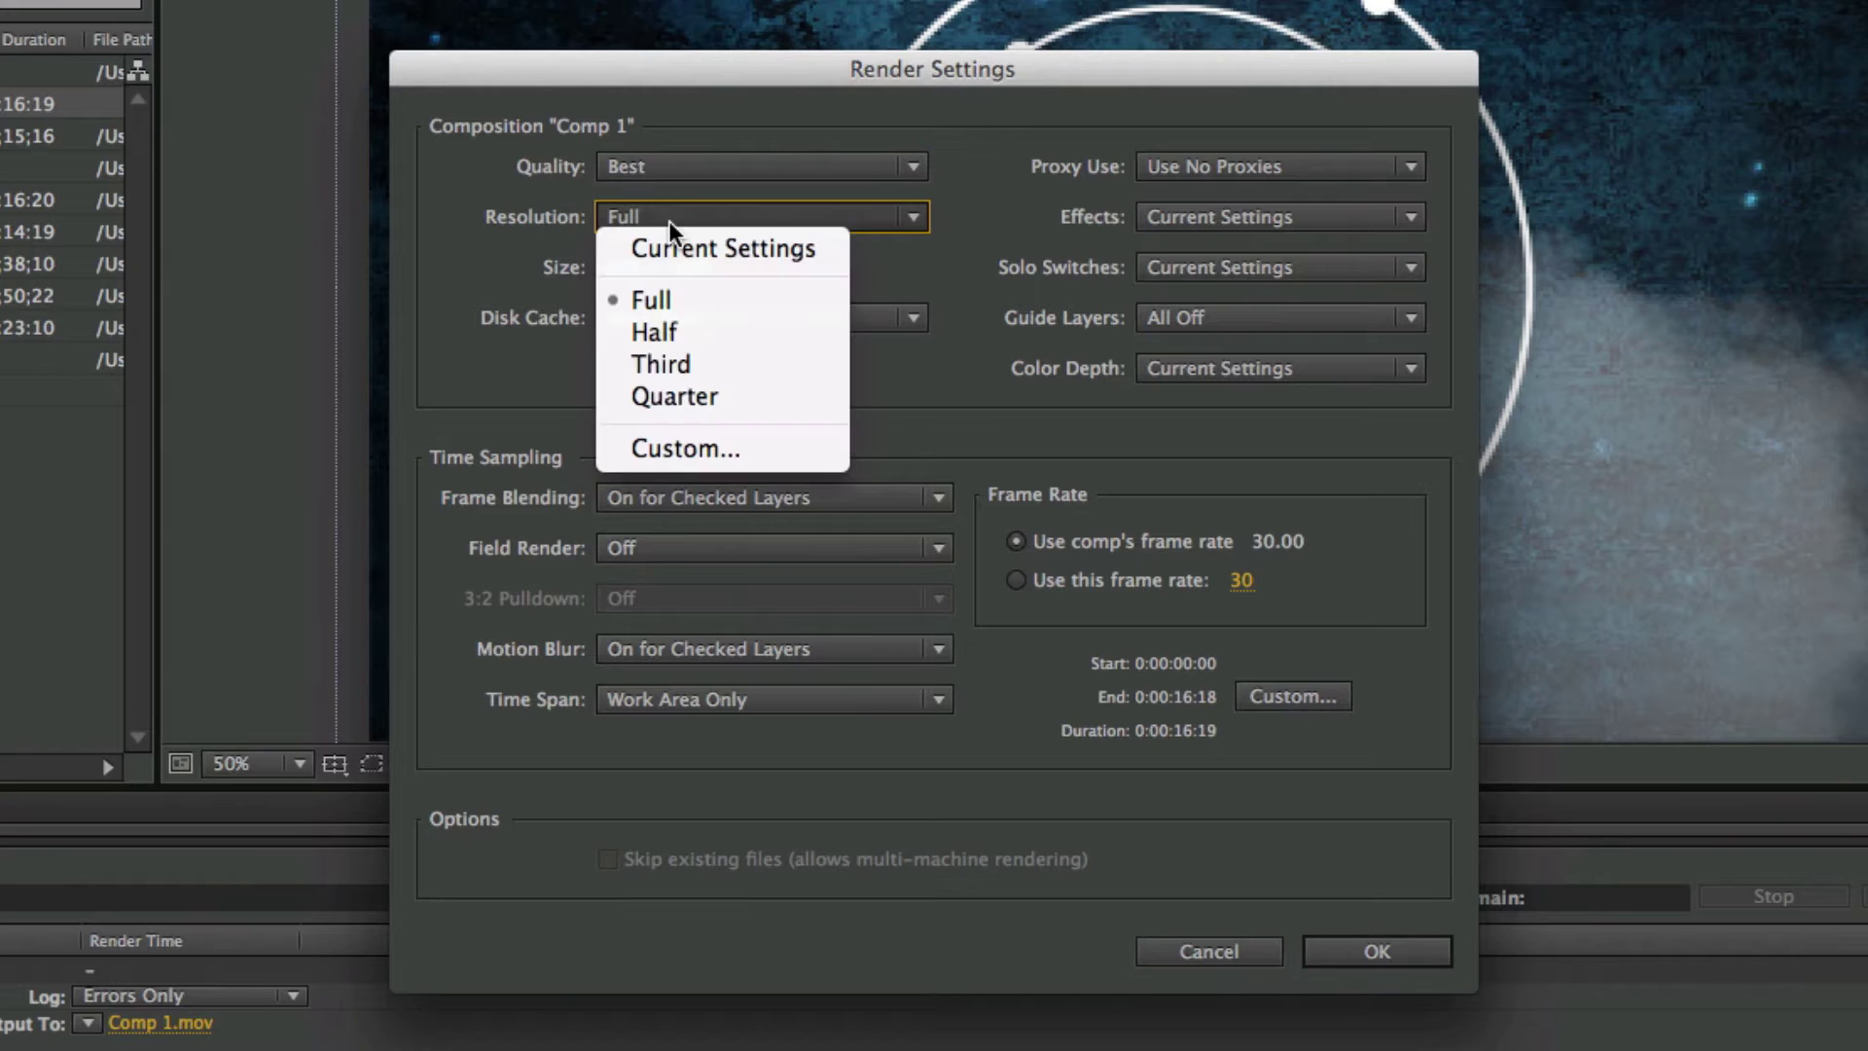
left_click(652, 295)
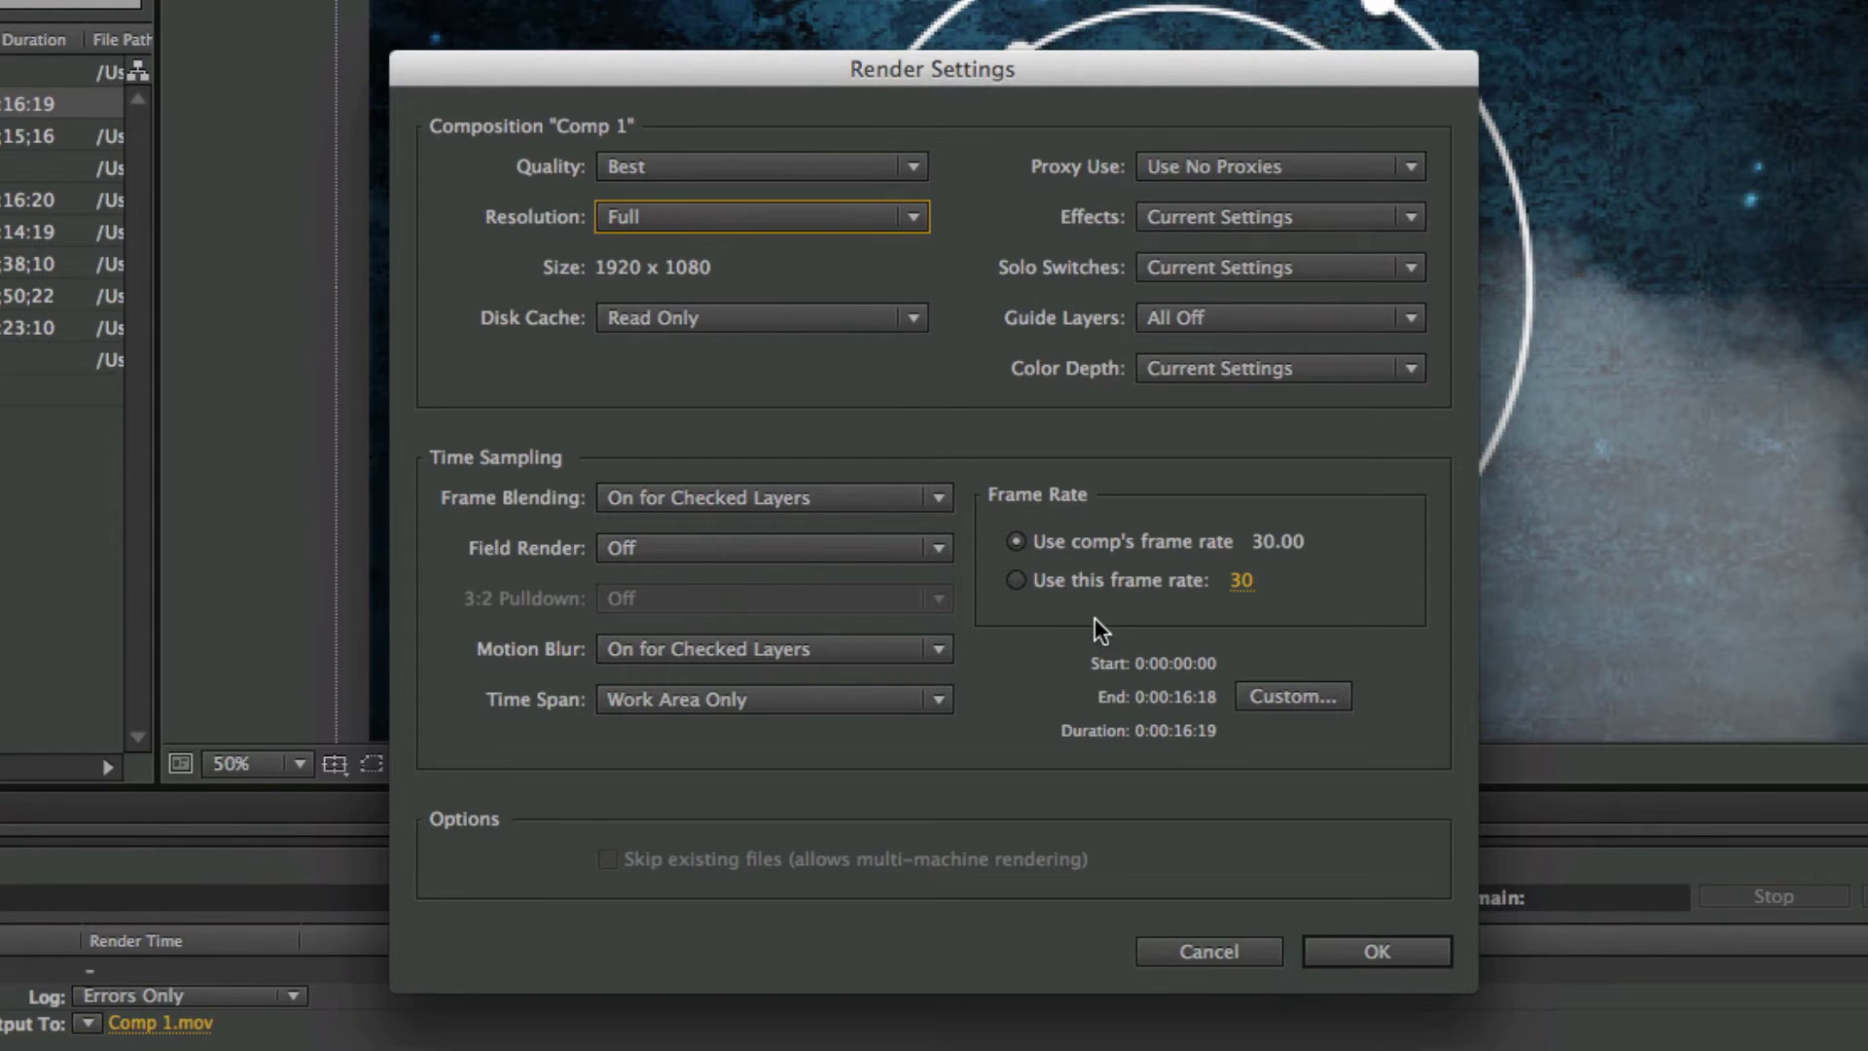
left_click(1362, 954)
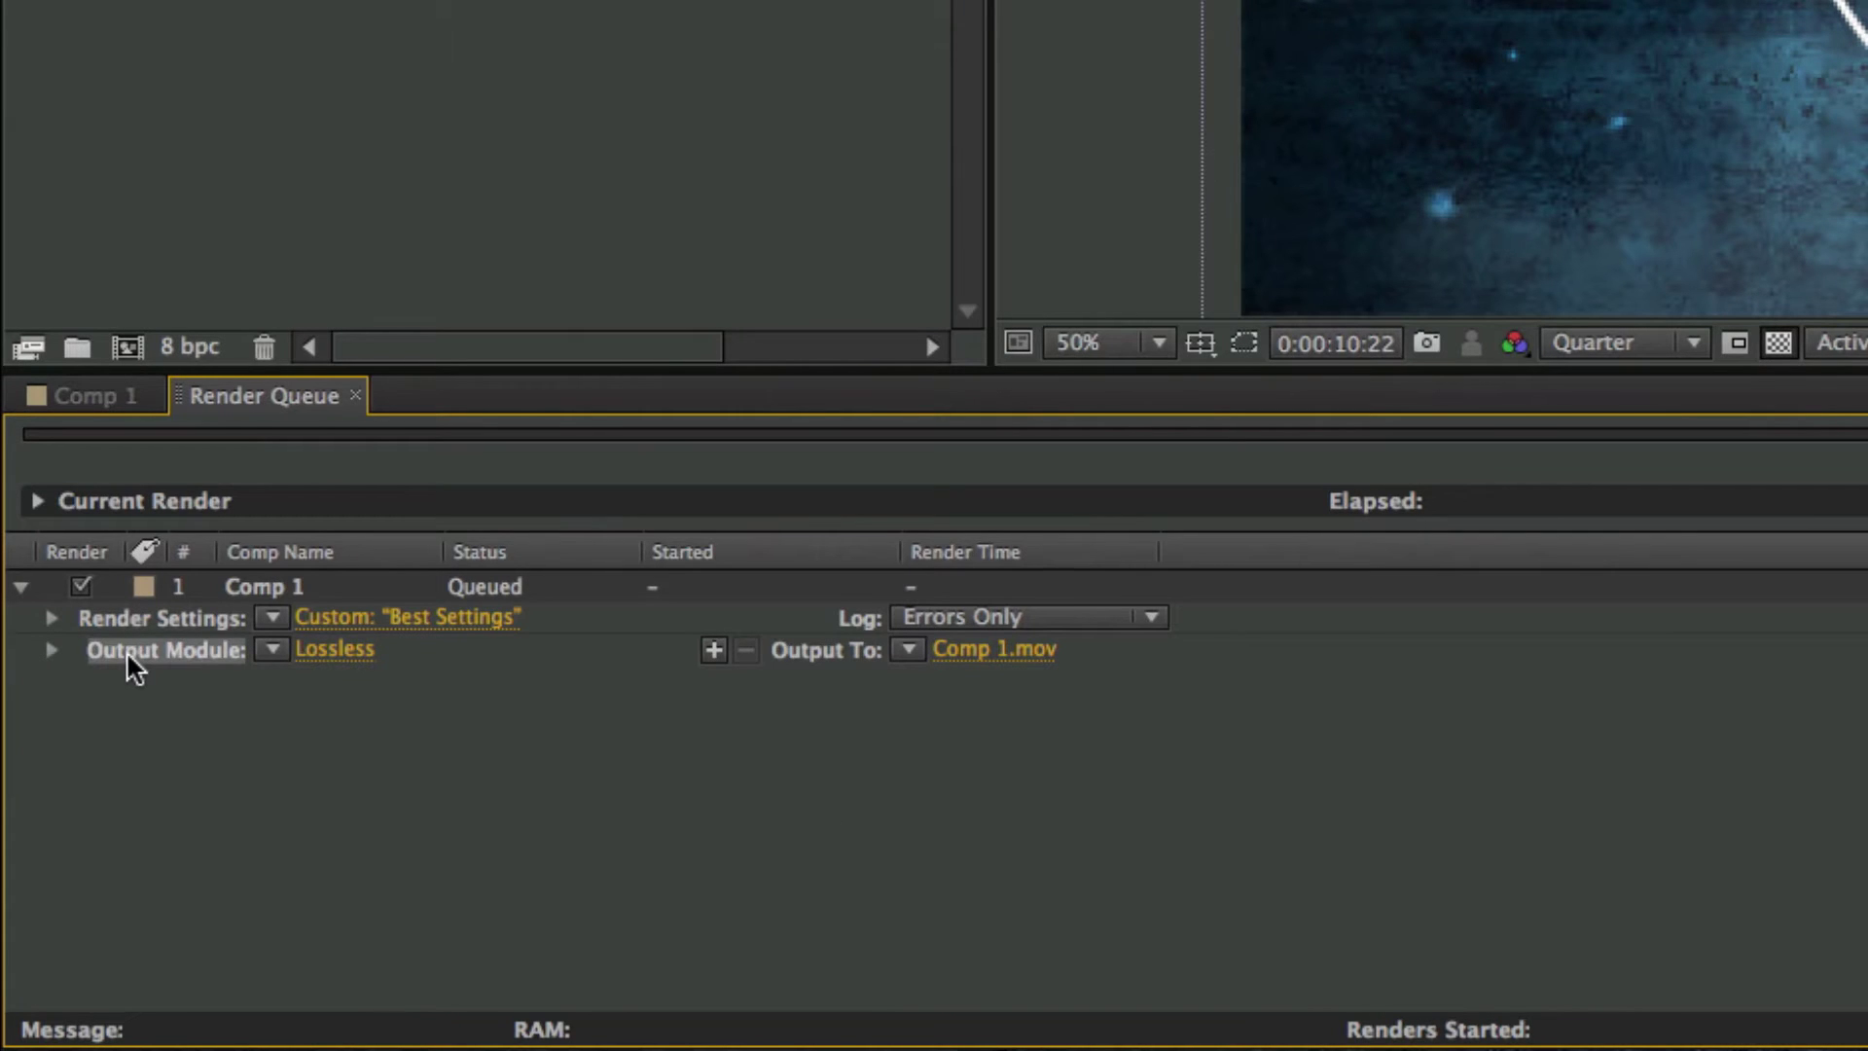
Step: Set Comp 1's output module format to QuickTime
left_click(347, 649)
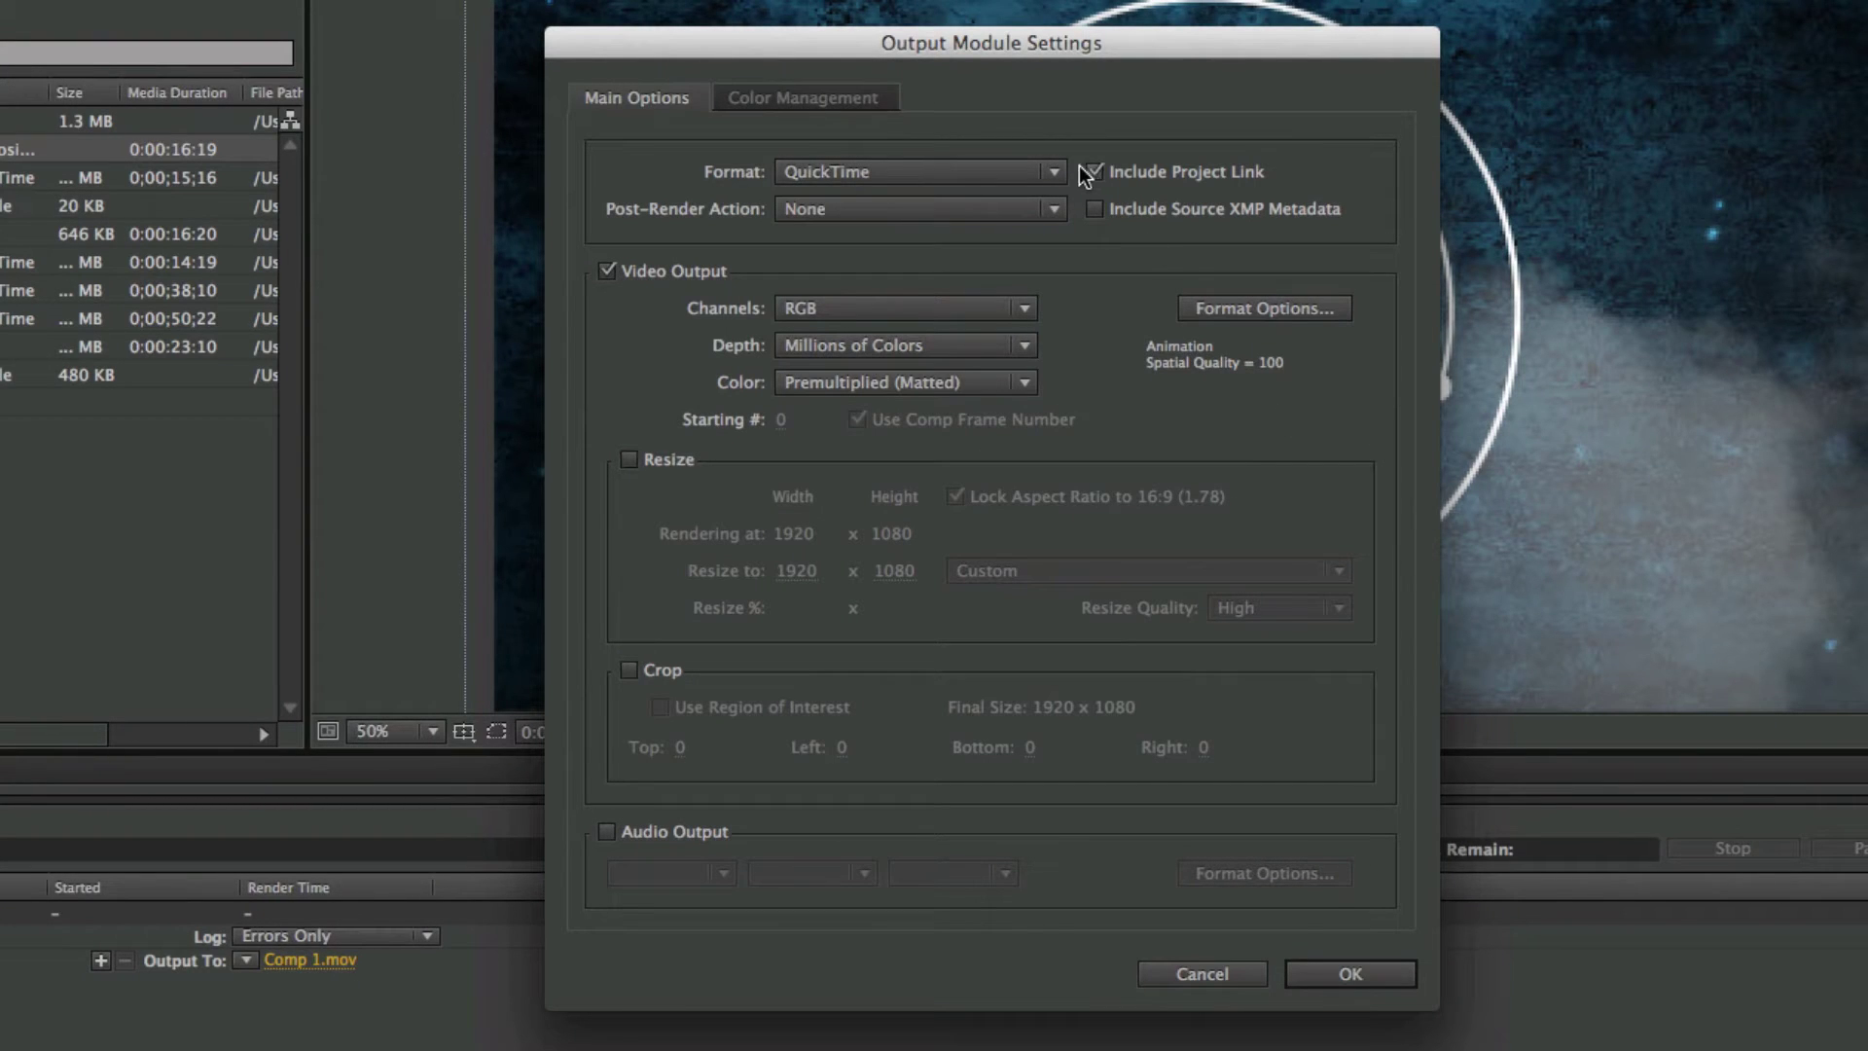
left_click(840, 172)
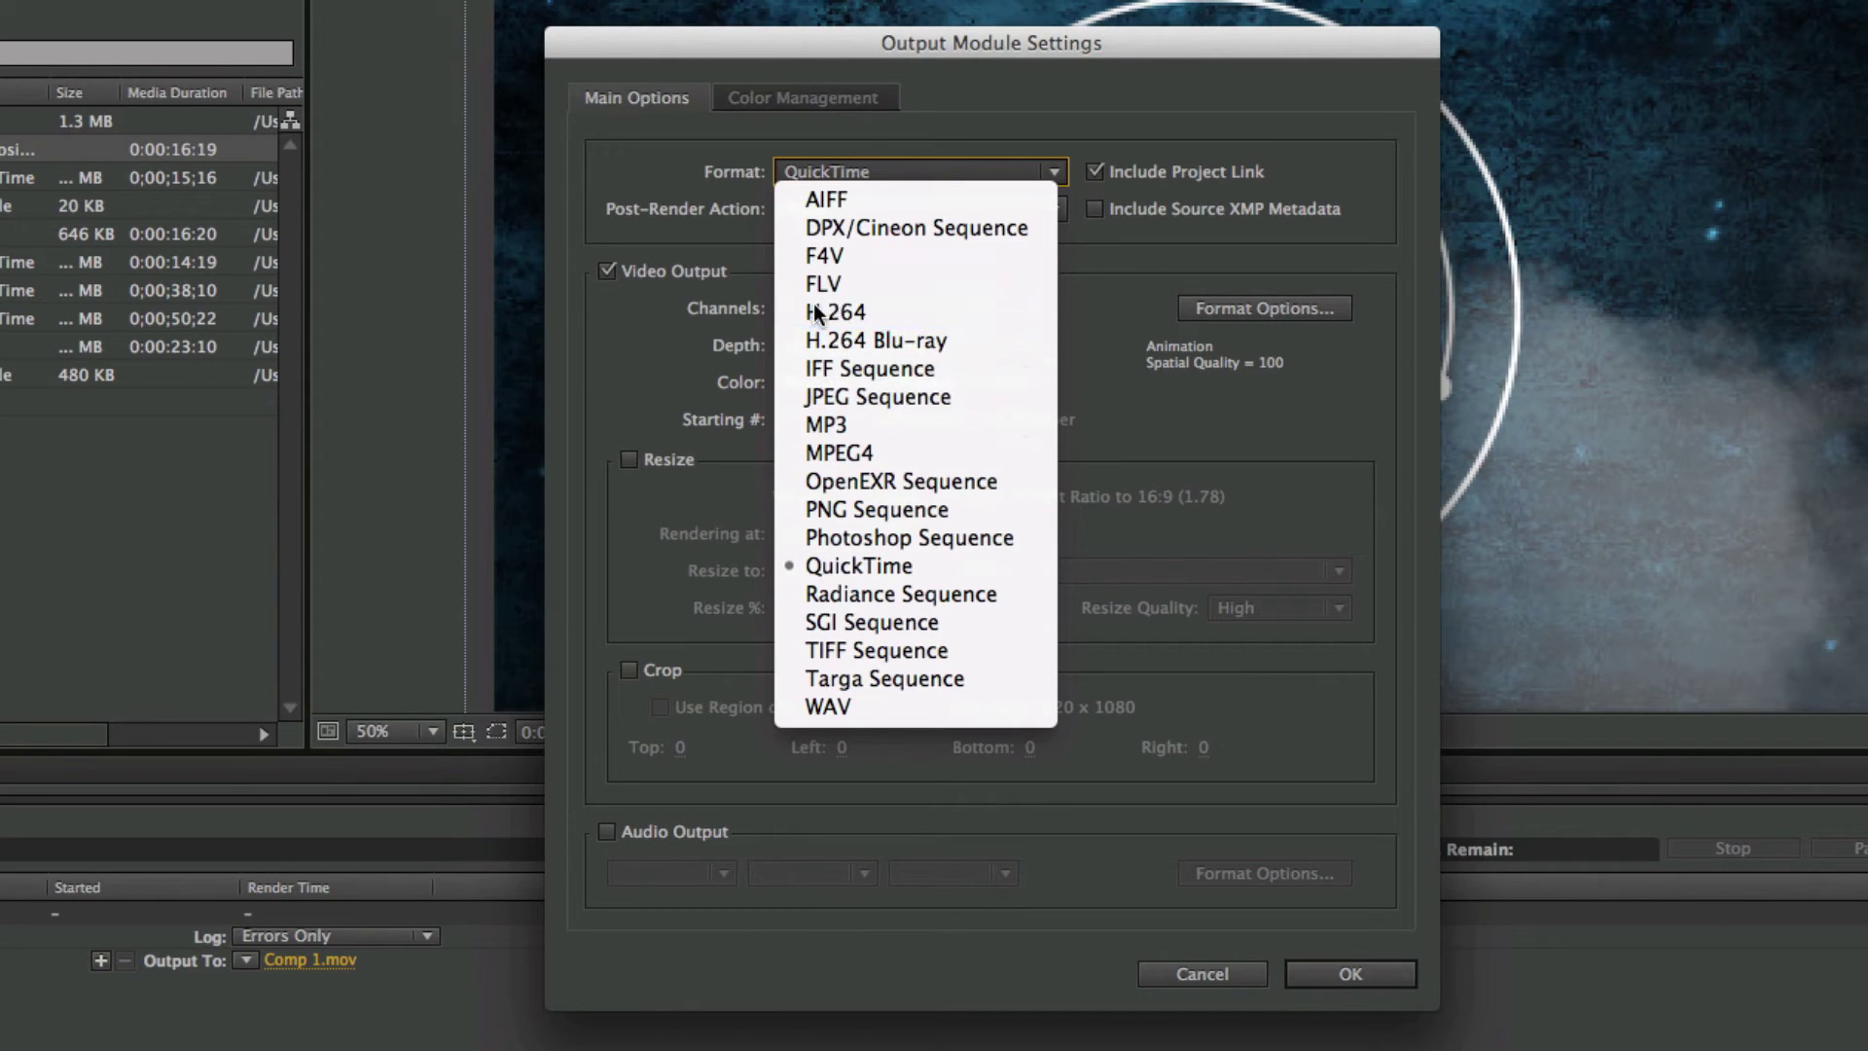
key("Escape")
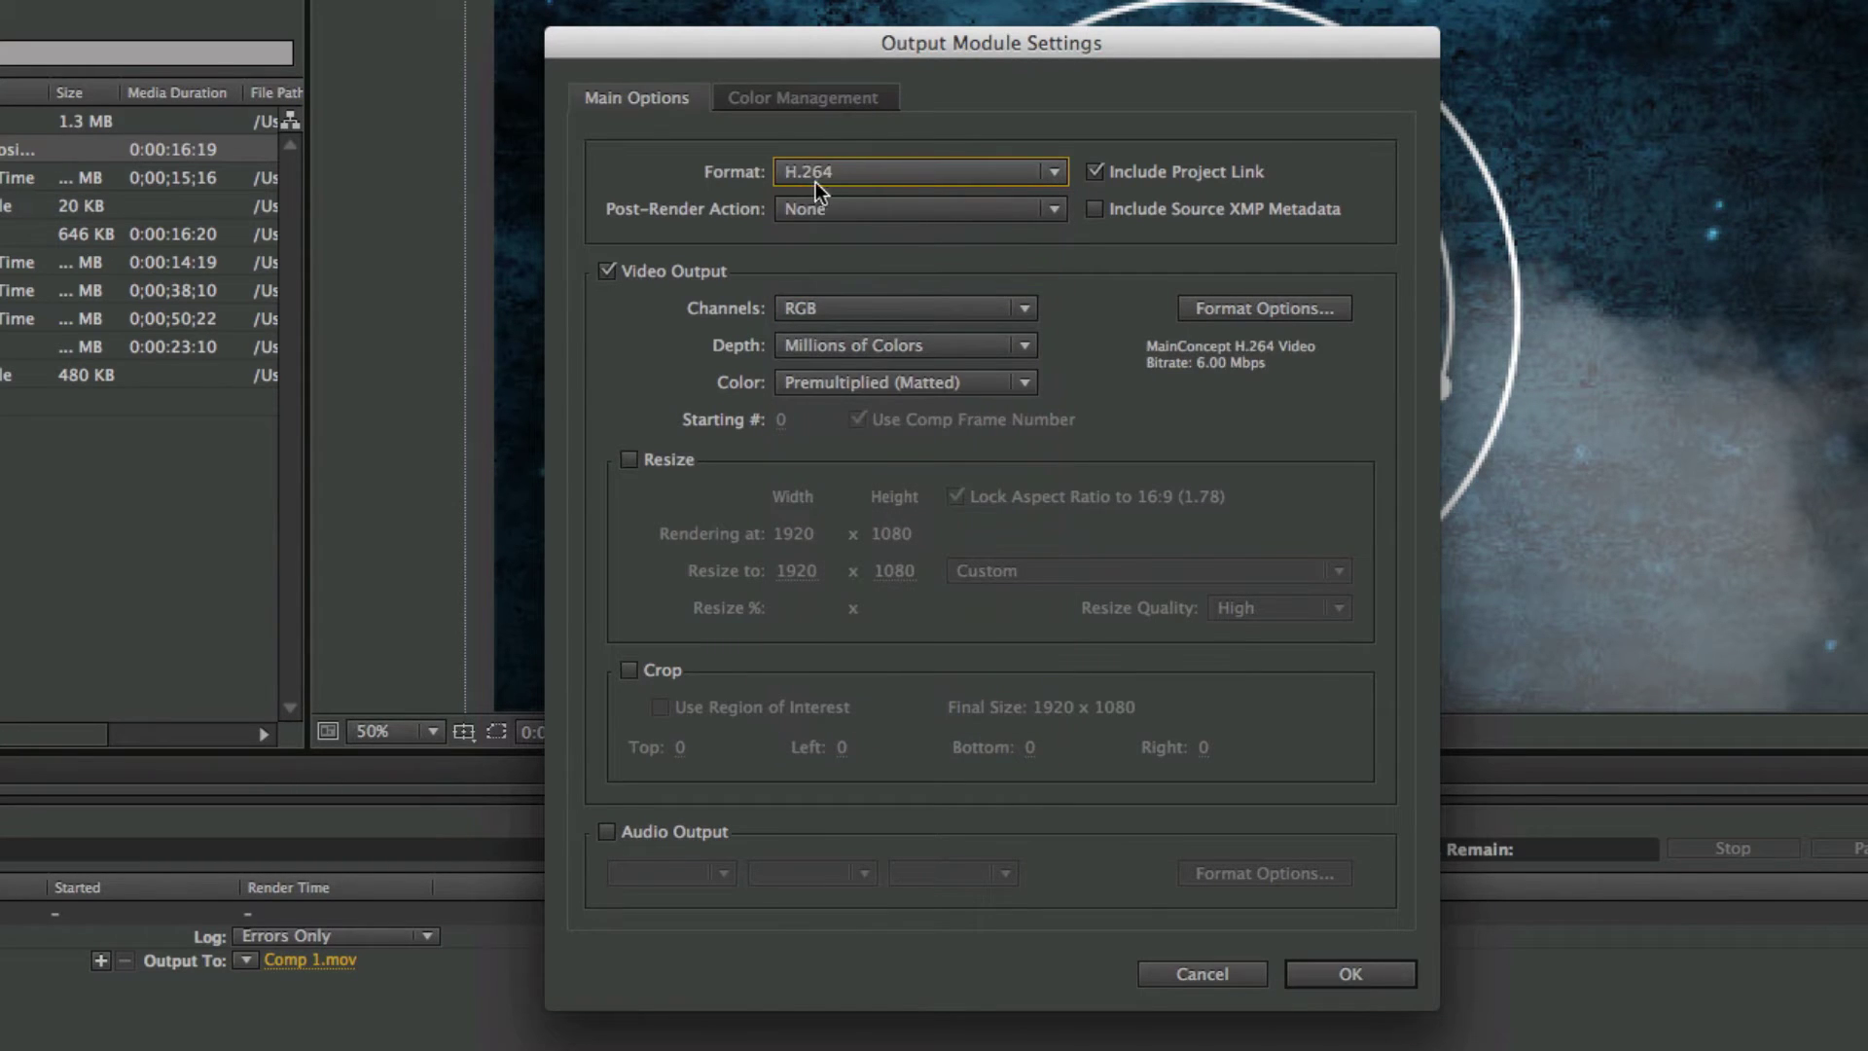
left_click(875, 175)
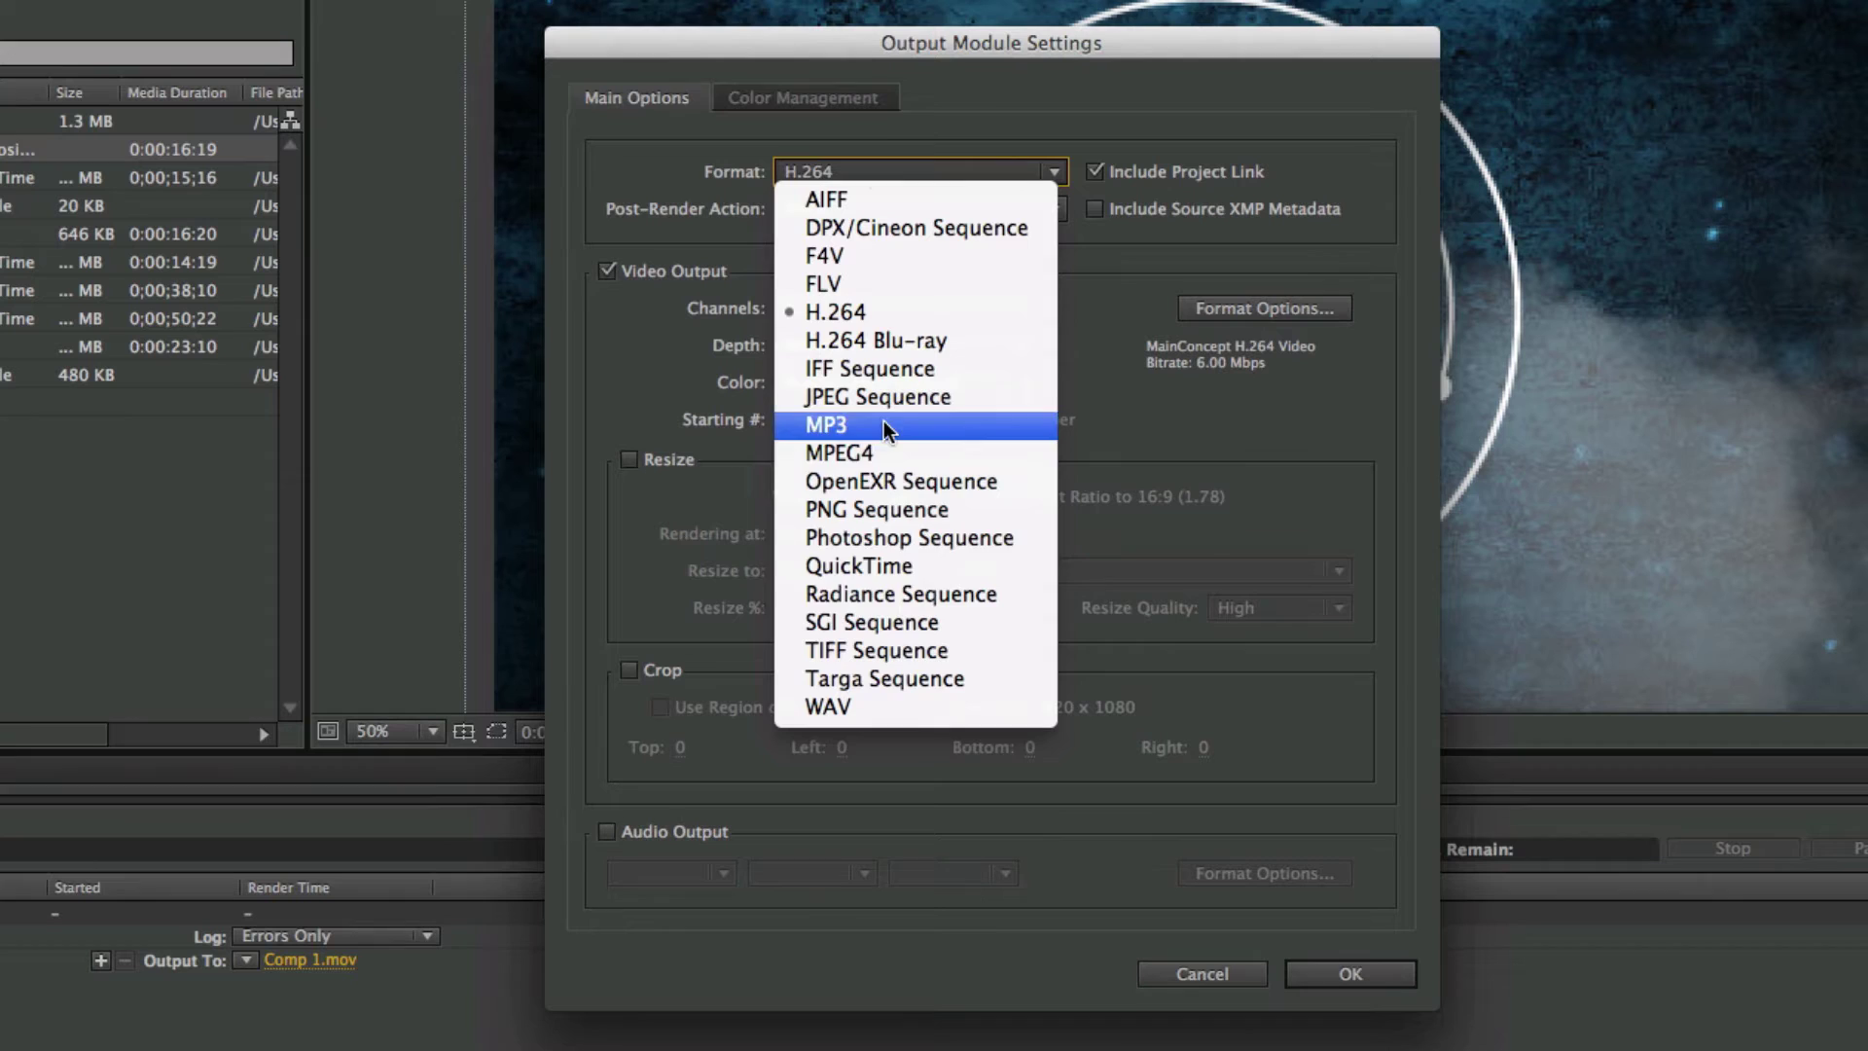
left_click(876, 565)
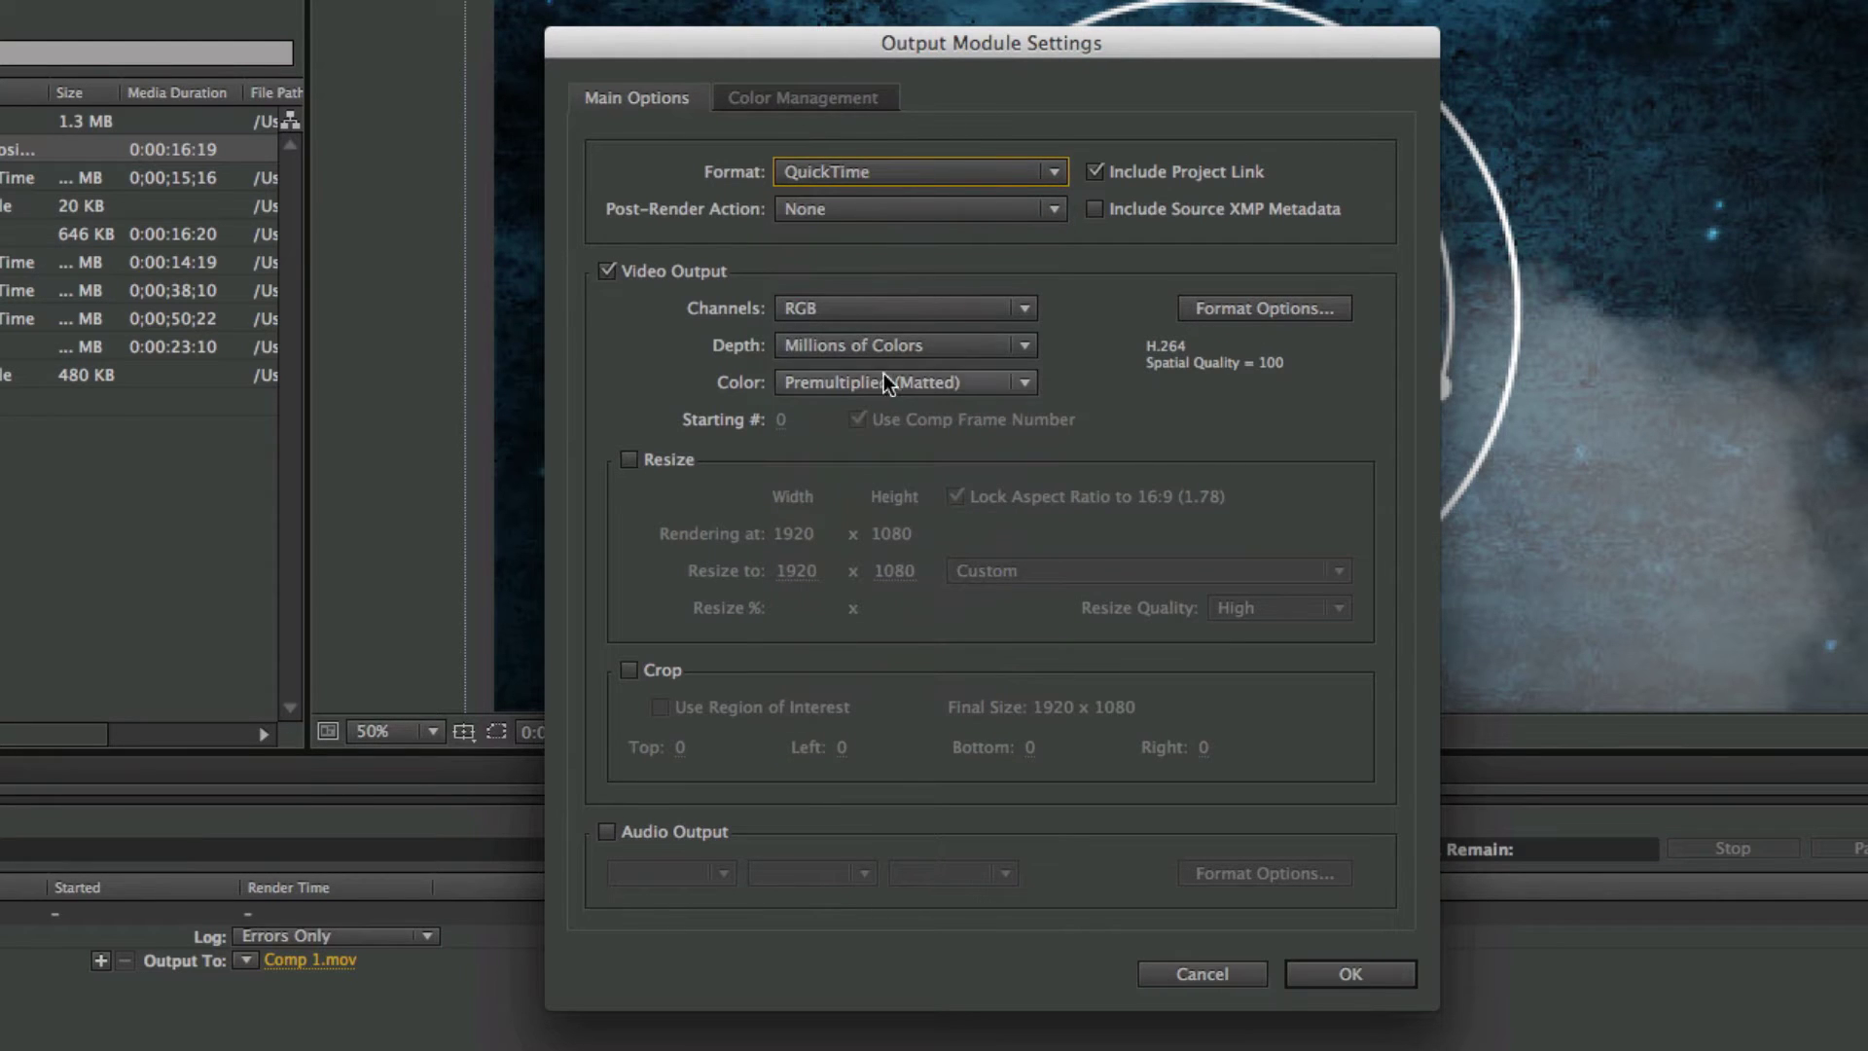
Step: Keep RGB channels, turn on audio output, and bring up the QuickTime video format options
left_click(807, 310)
left_click(902, 268)
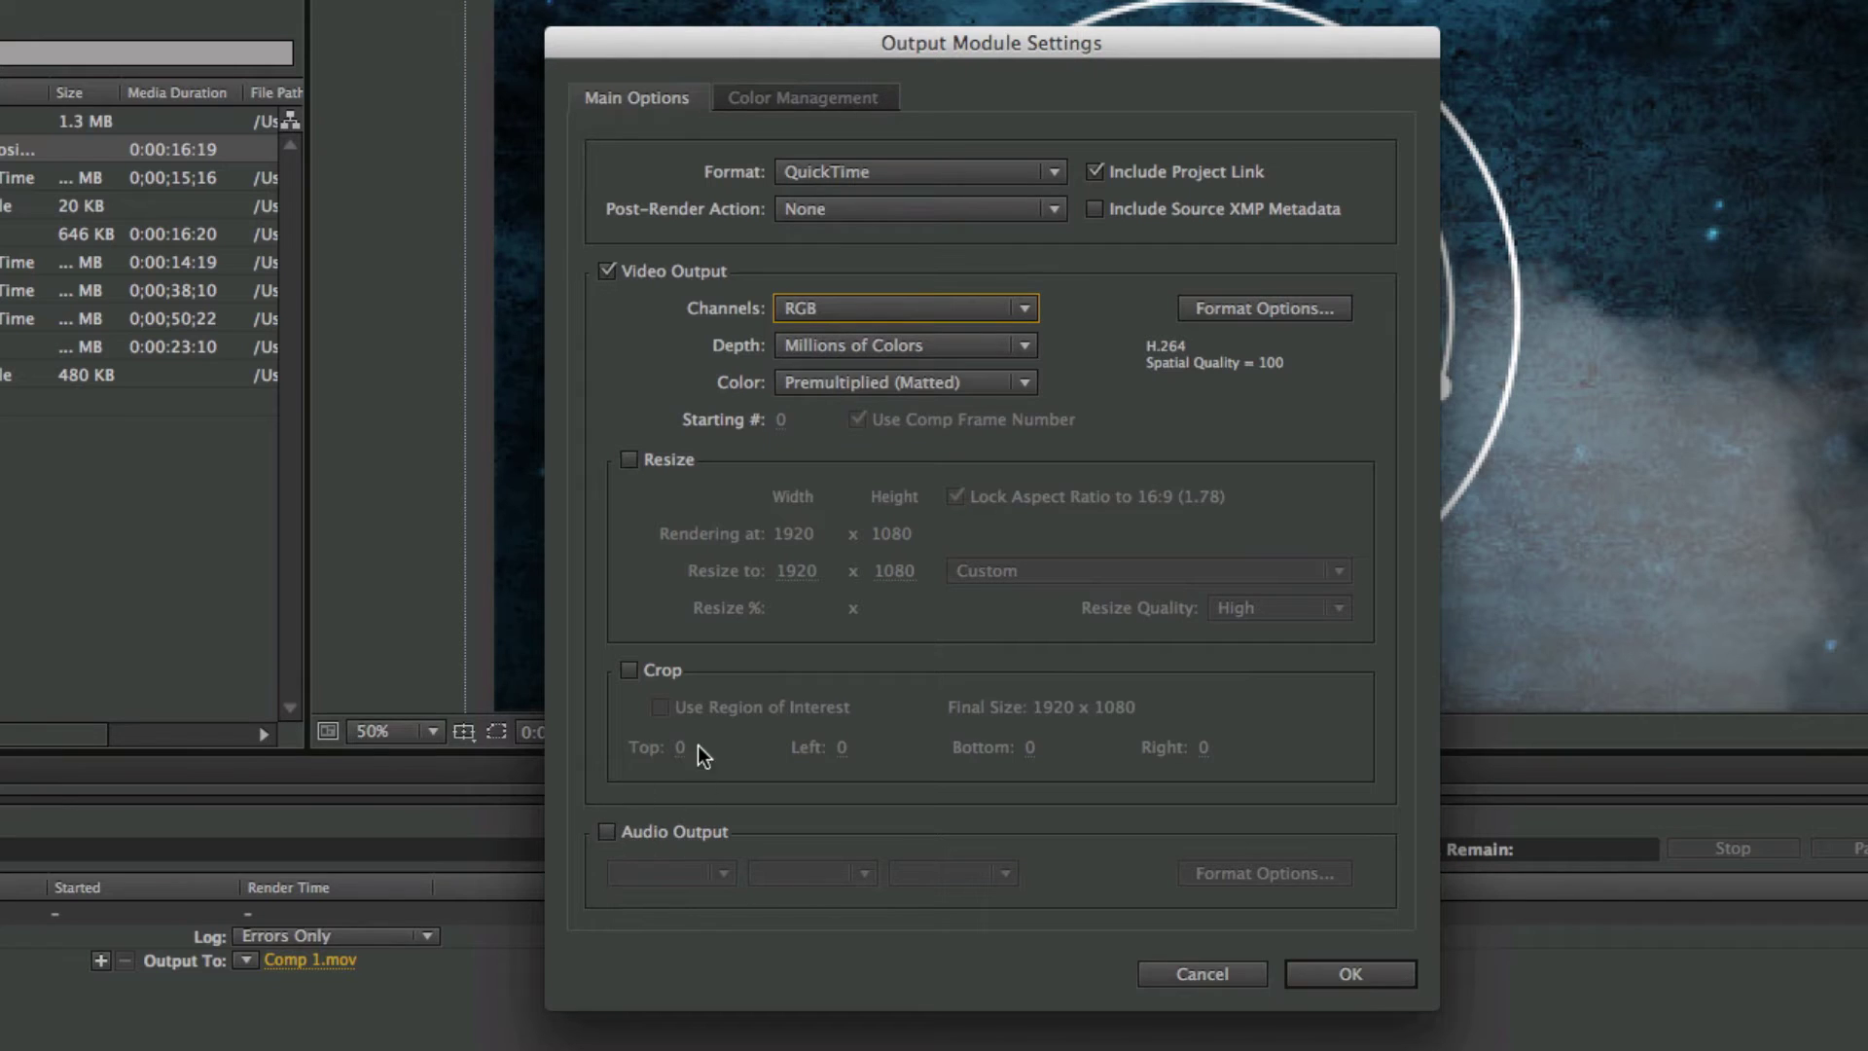
left_click(607, 833)
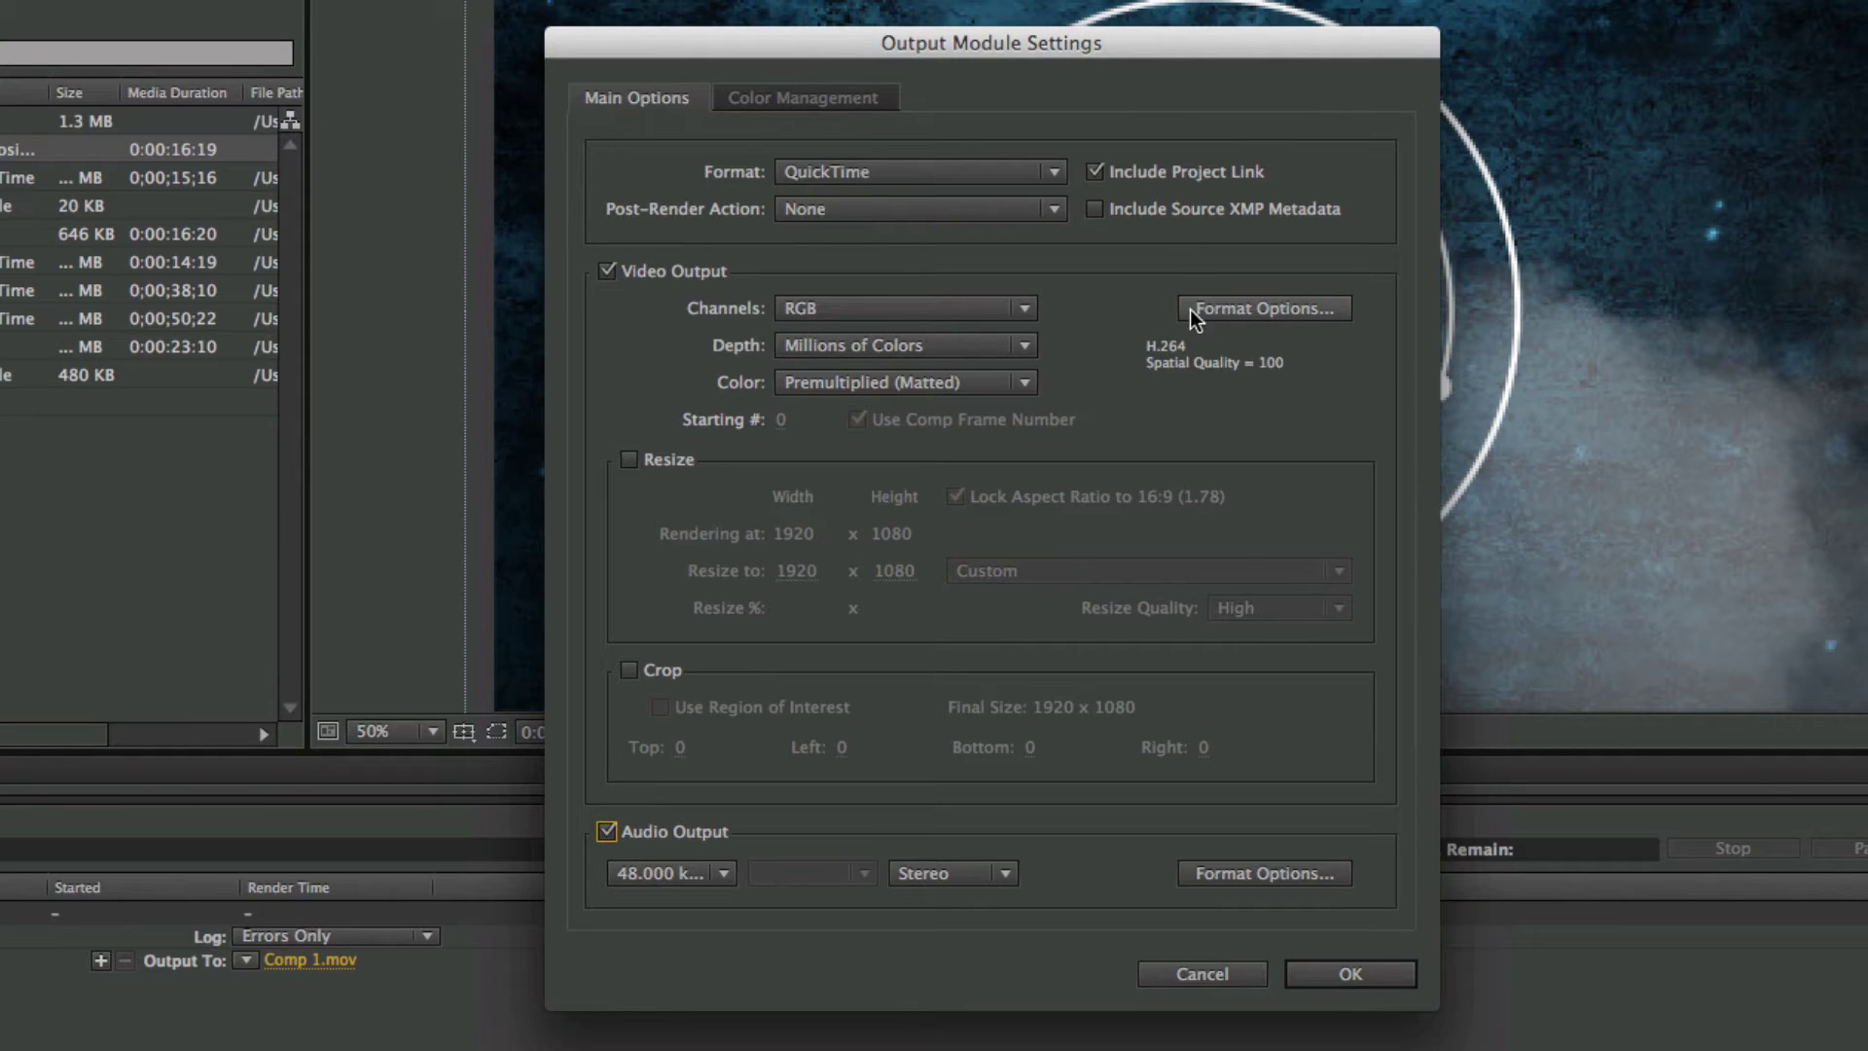
left_click(1228, 312)
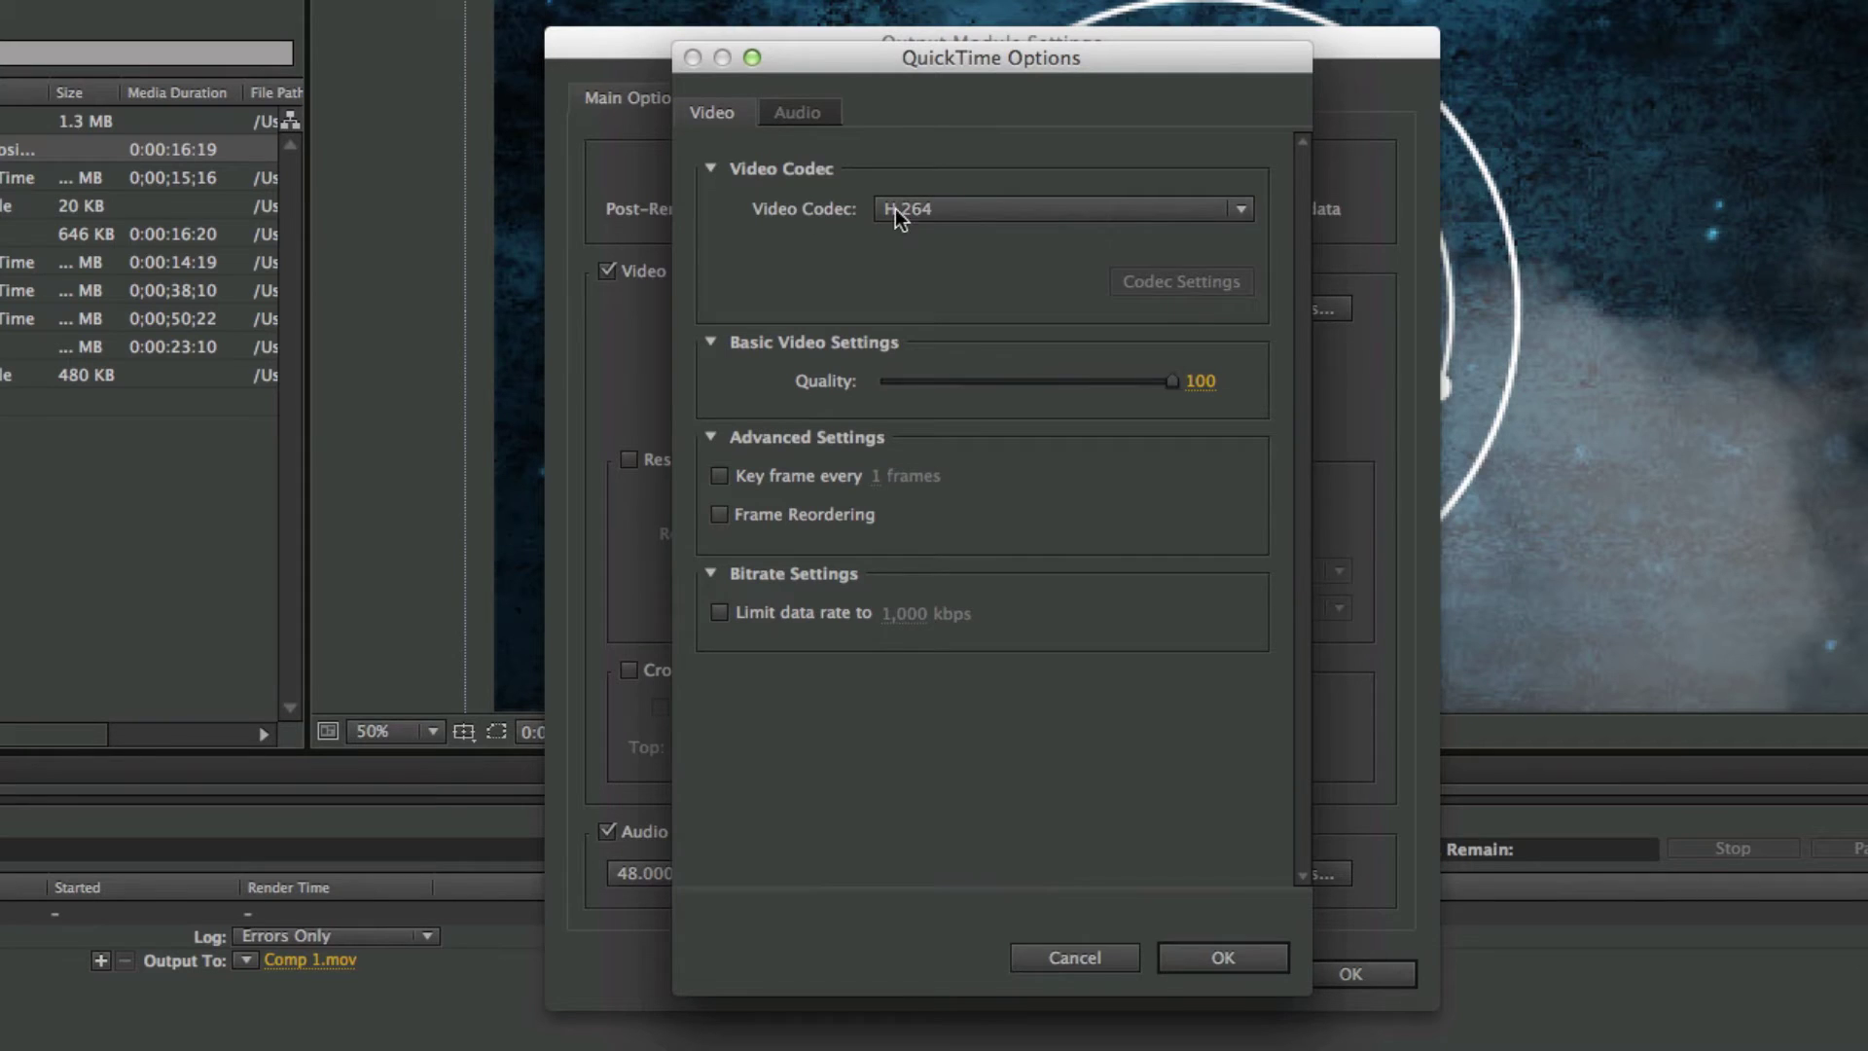
Step: Keep H.264 as the video codec and AAC as the audio codec, then confirm QuickTime Options
left_click(924, 210)
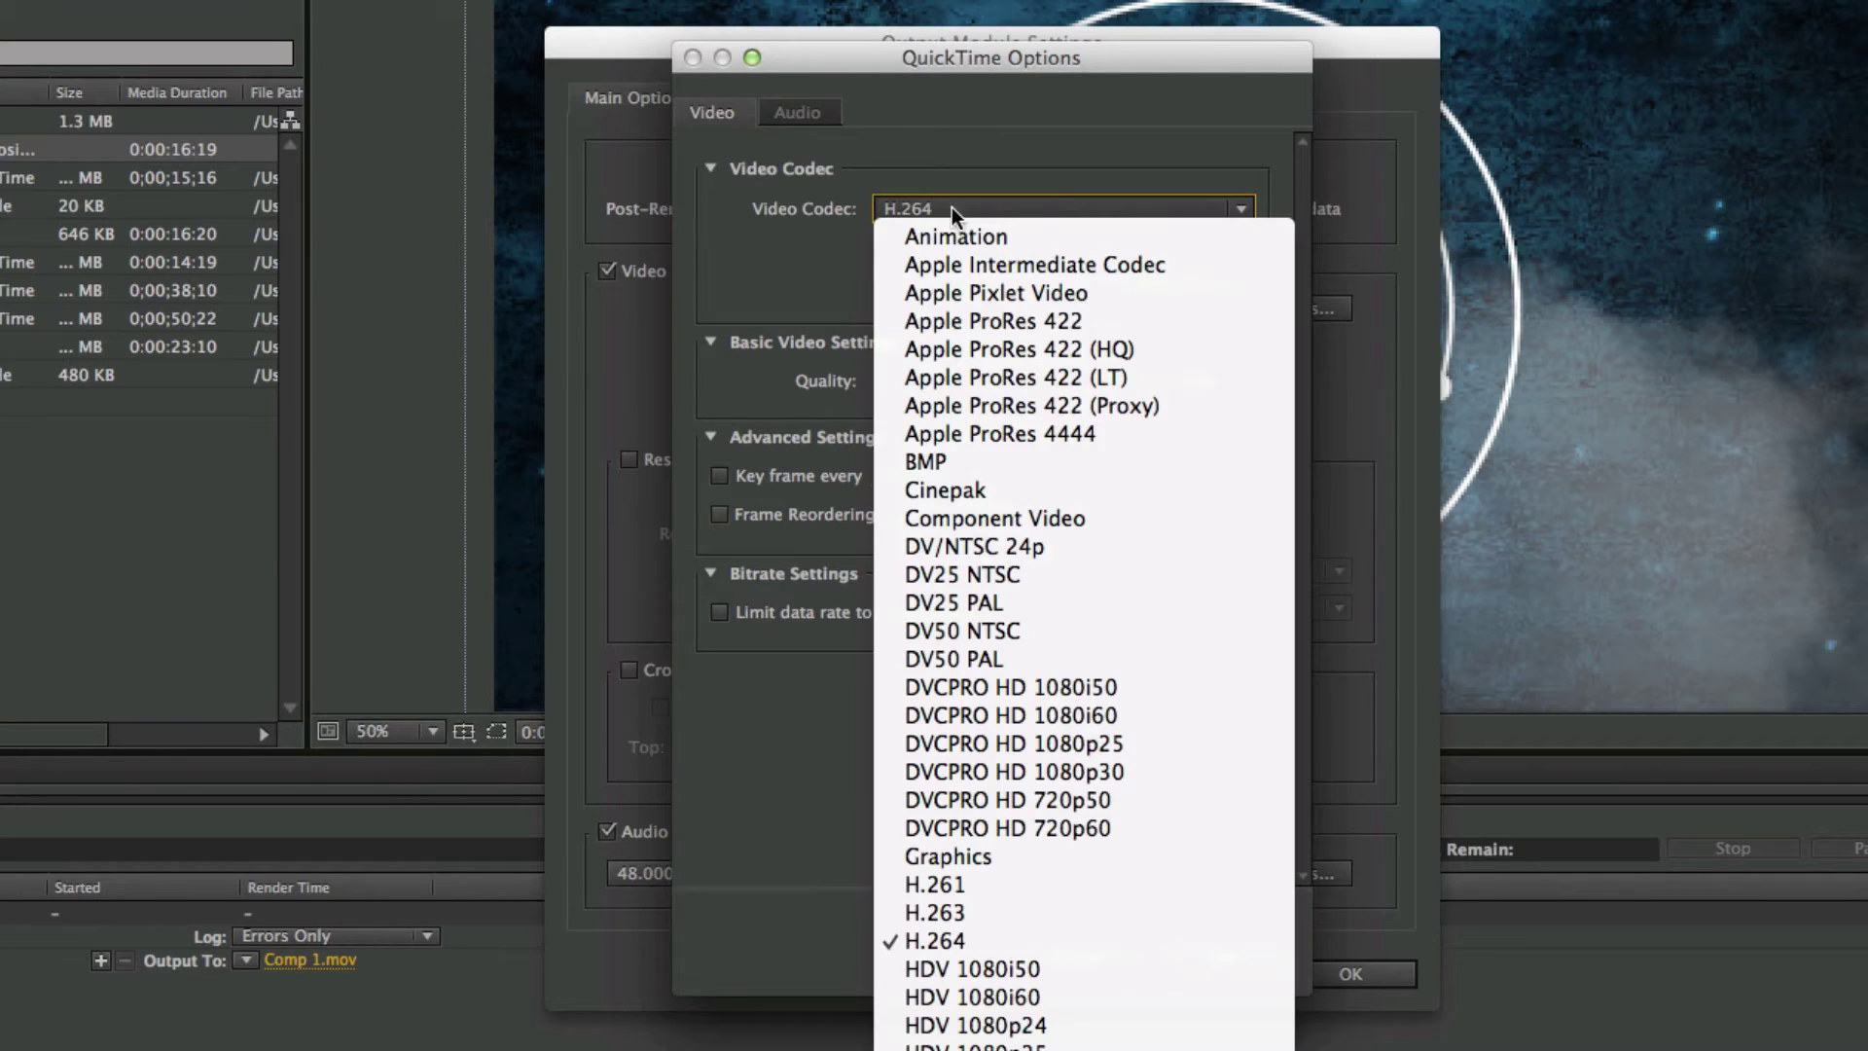
left_click(941, 944)
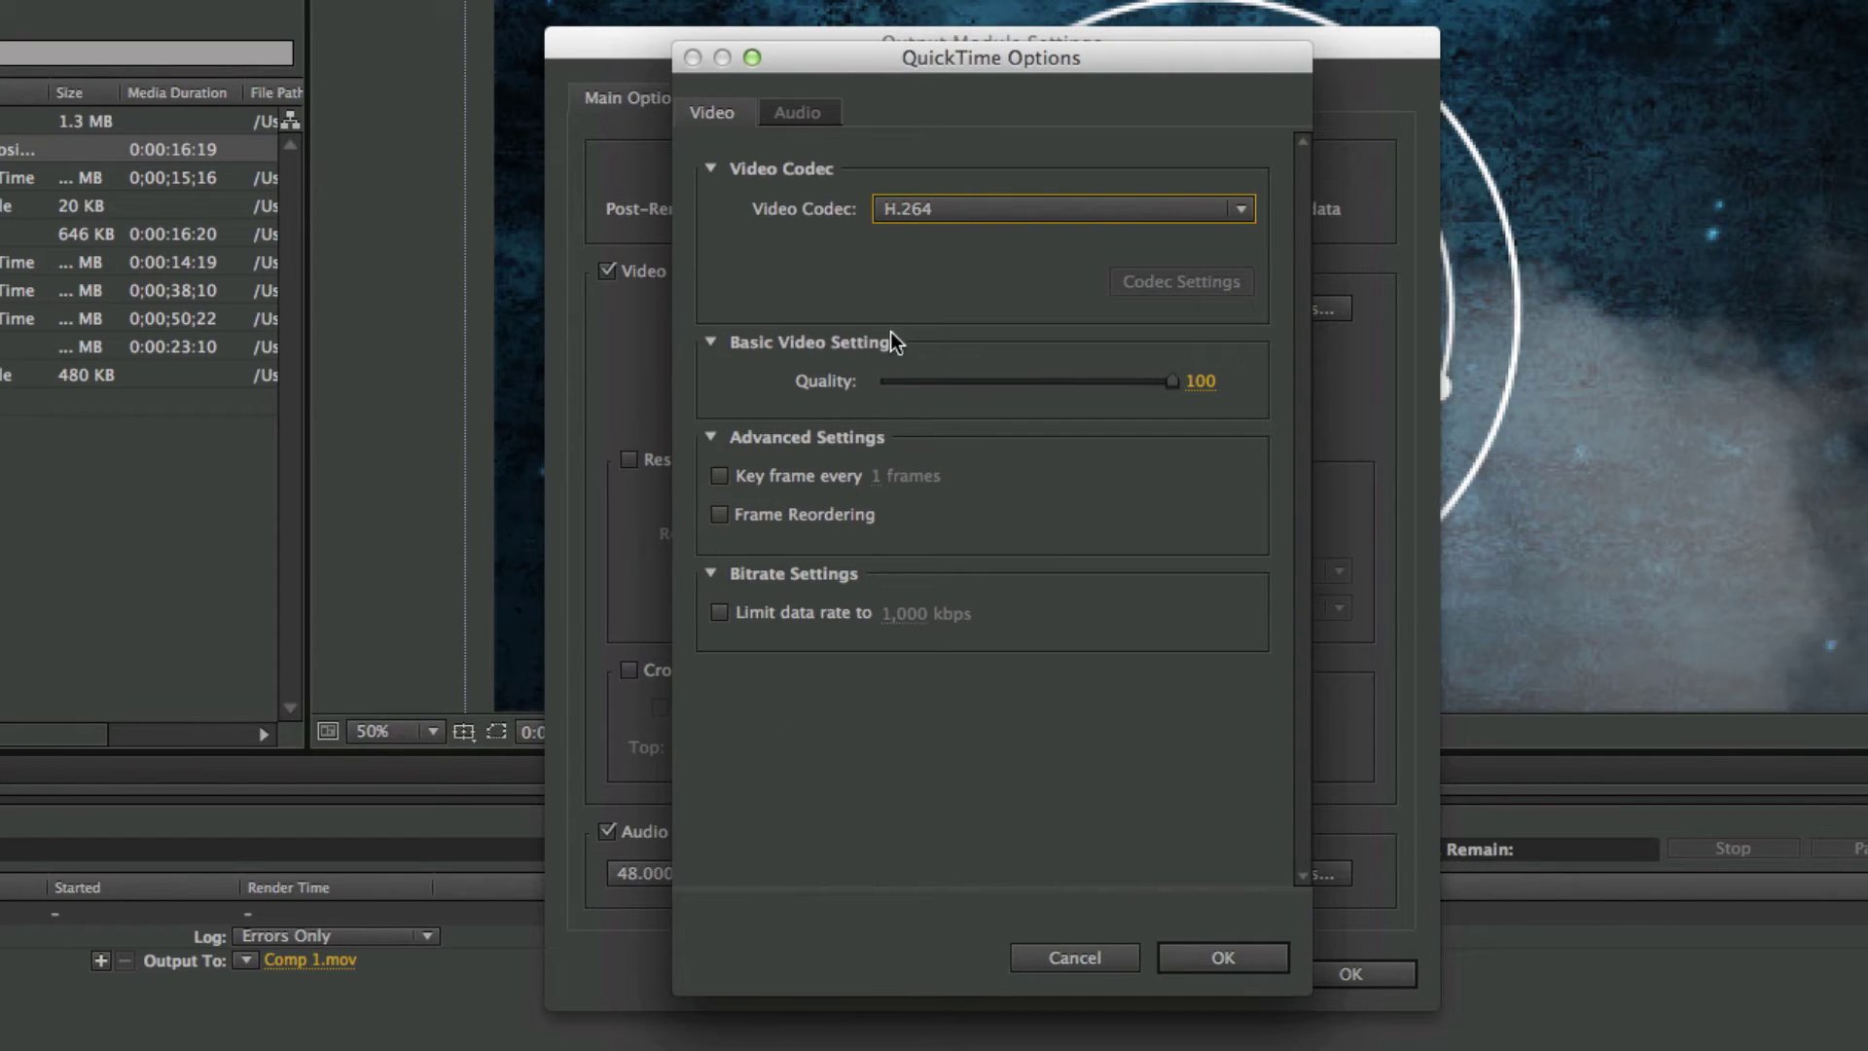
left_click(800, 113)
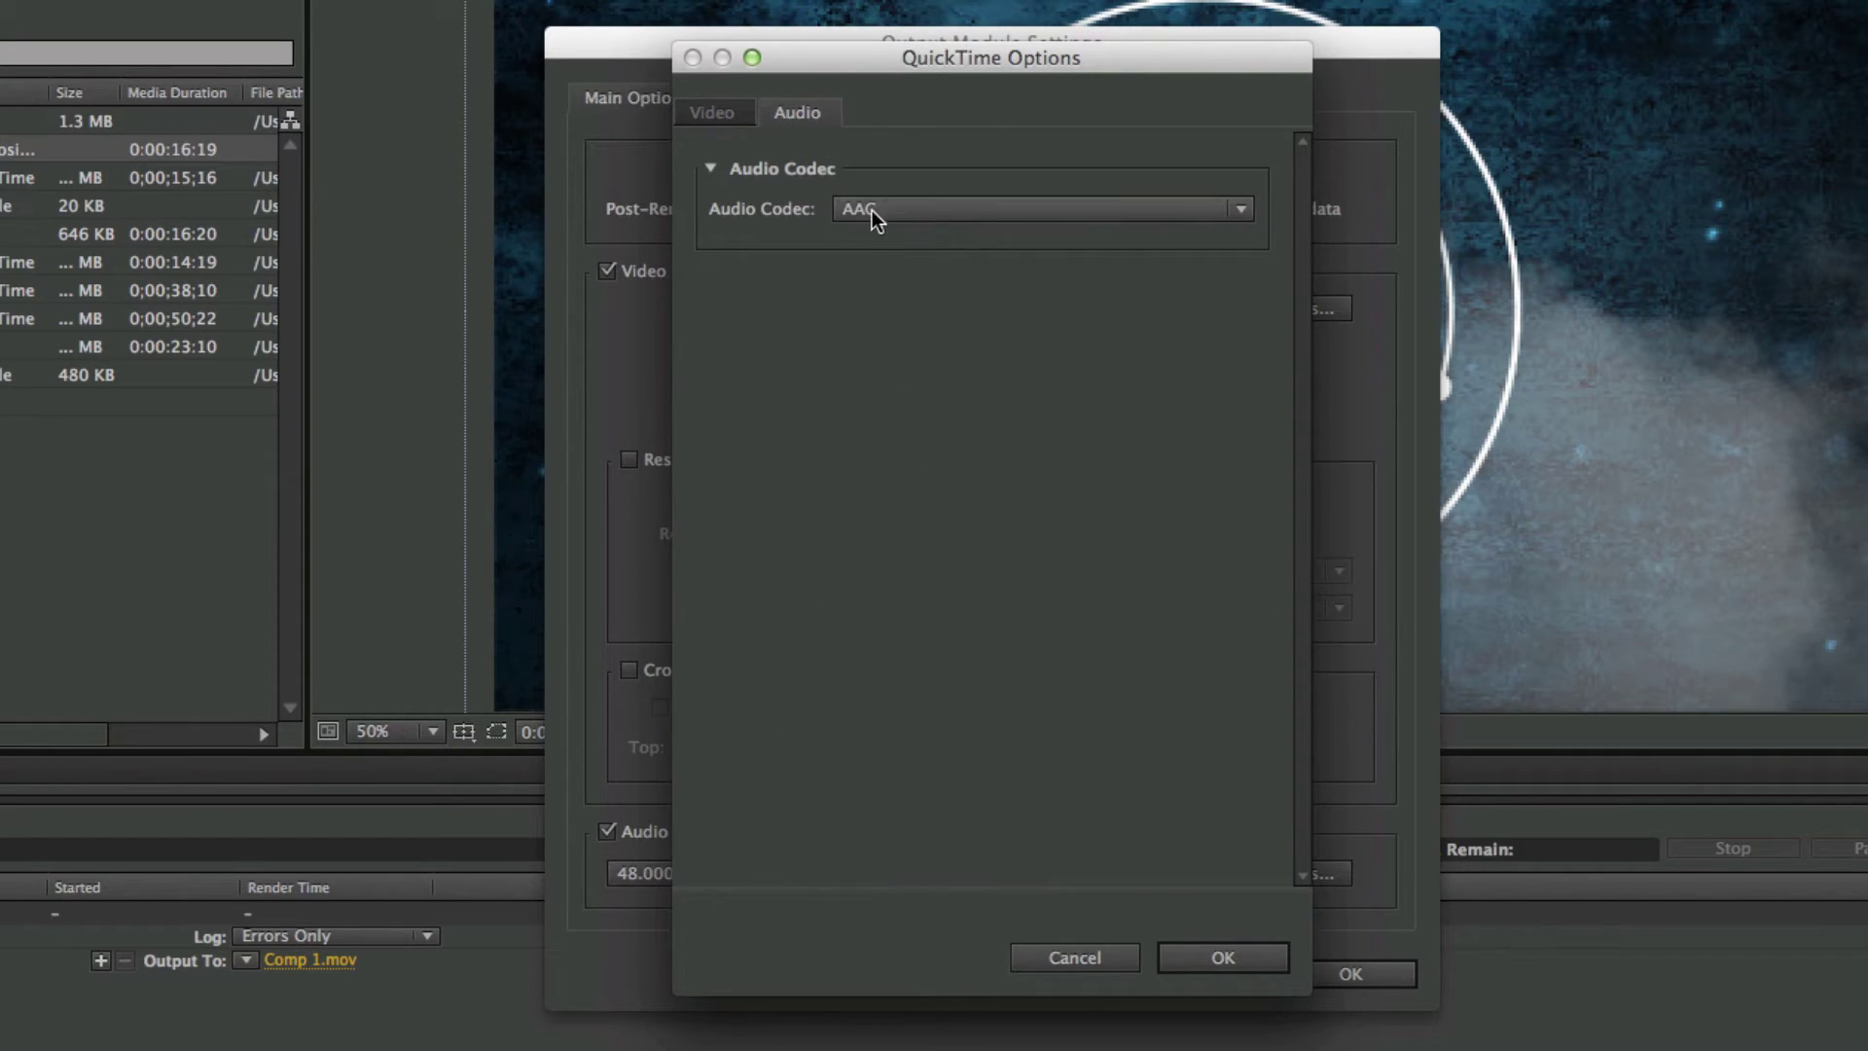
left_click(951, 208)
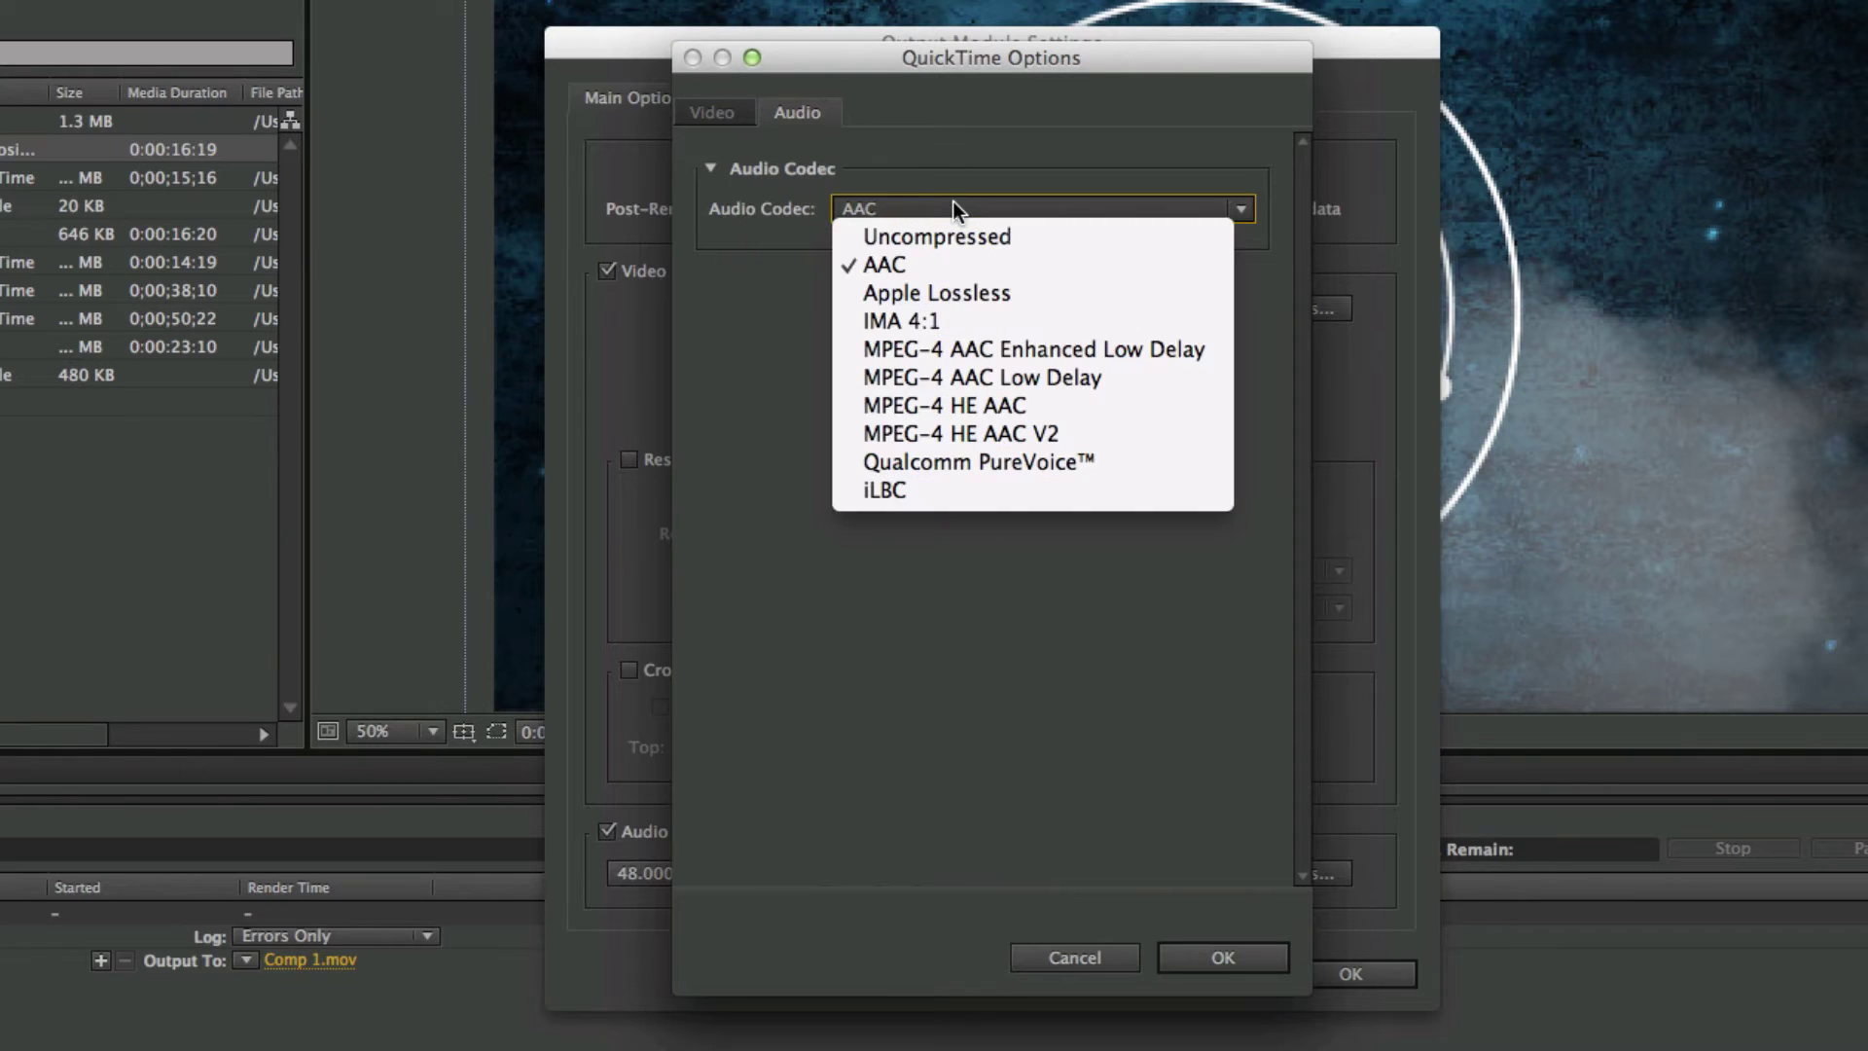
left_click(892, 269)
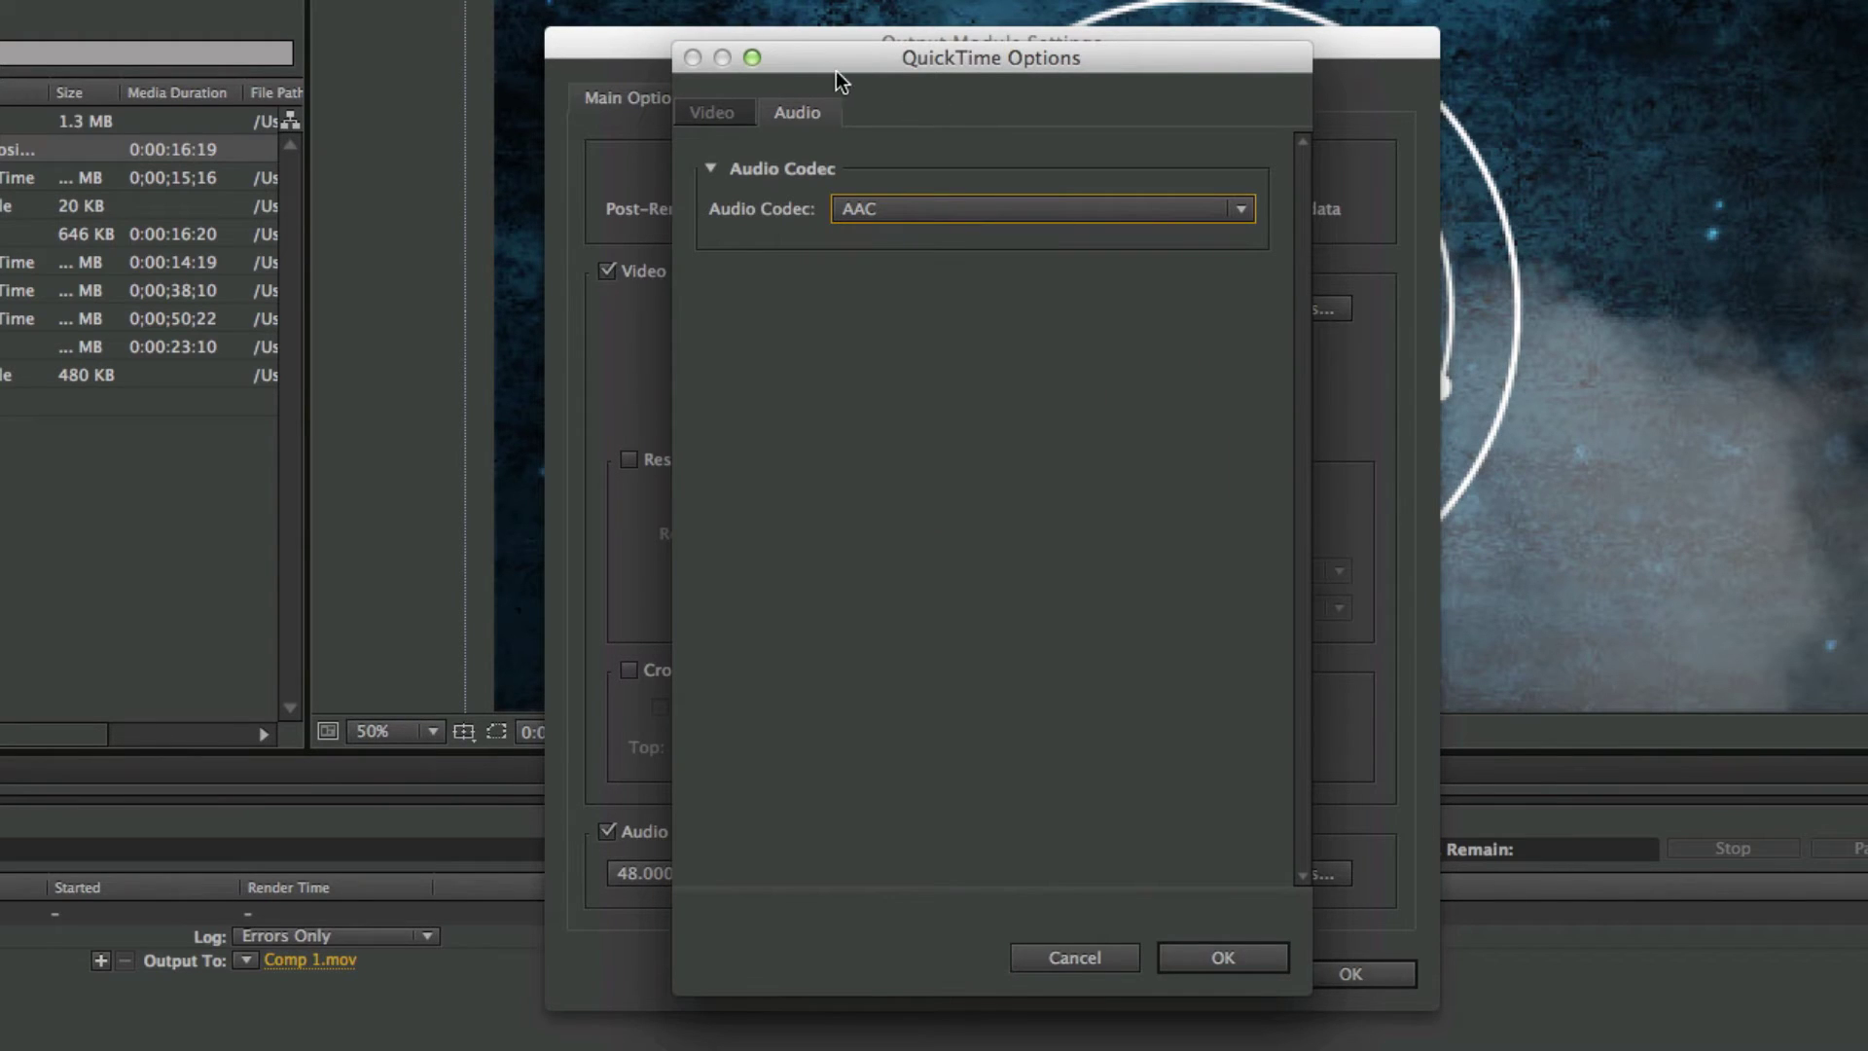
left_click(1199, 957)
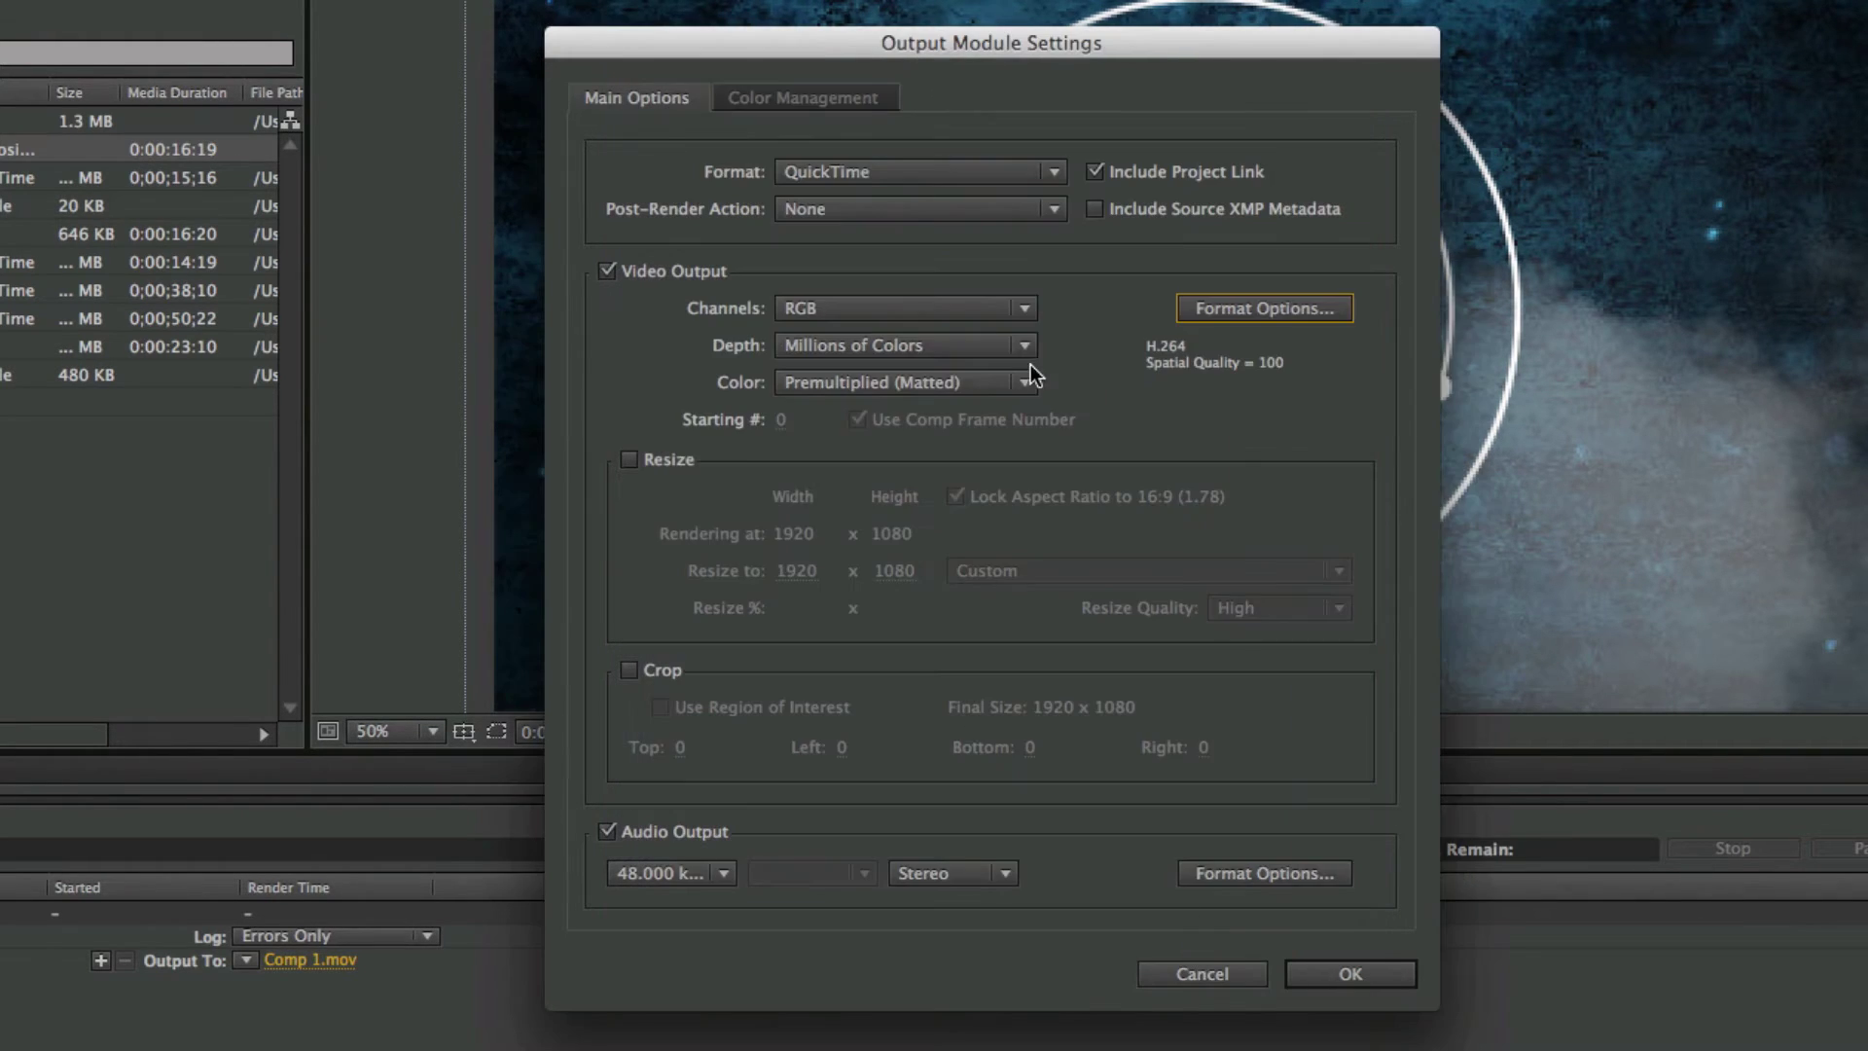
left_click(1347, 976)
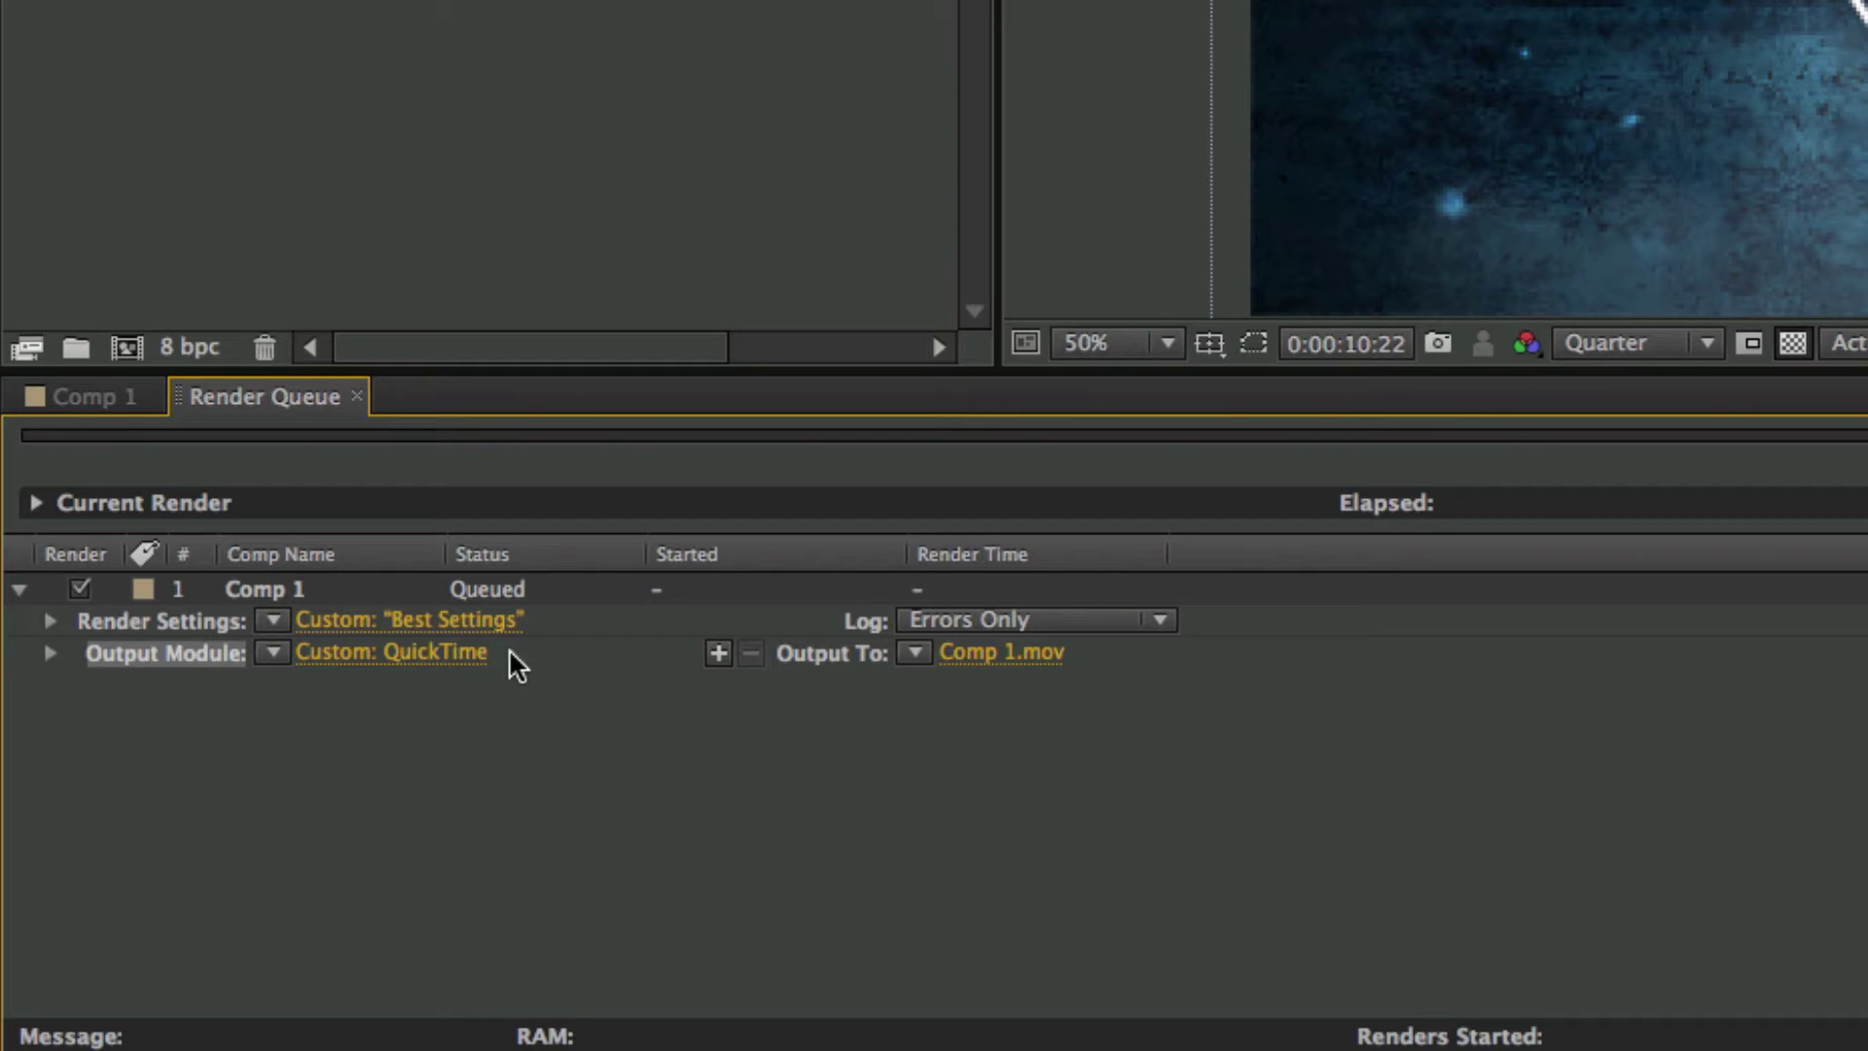
left_click(718, 653)
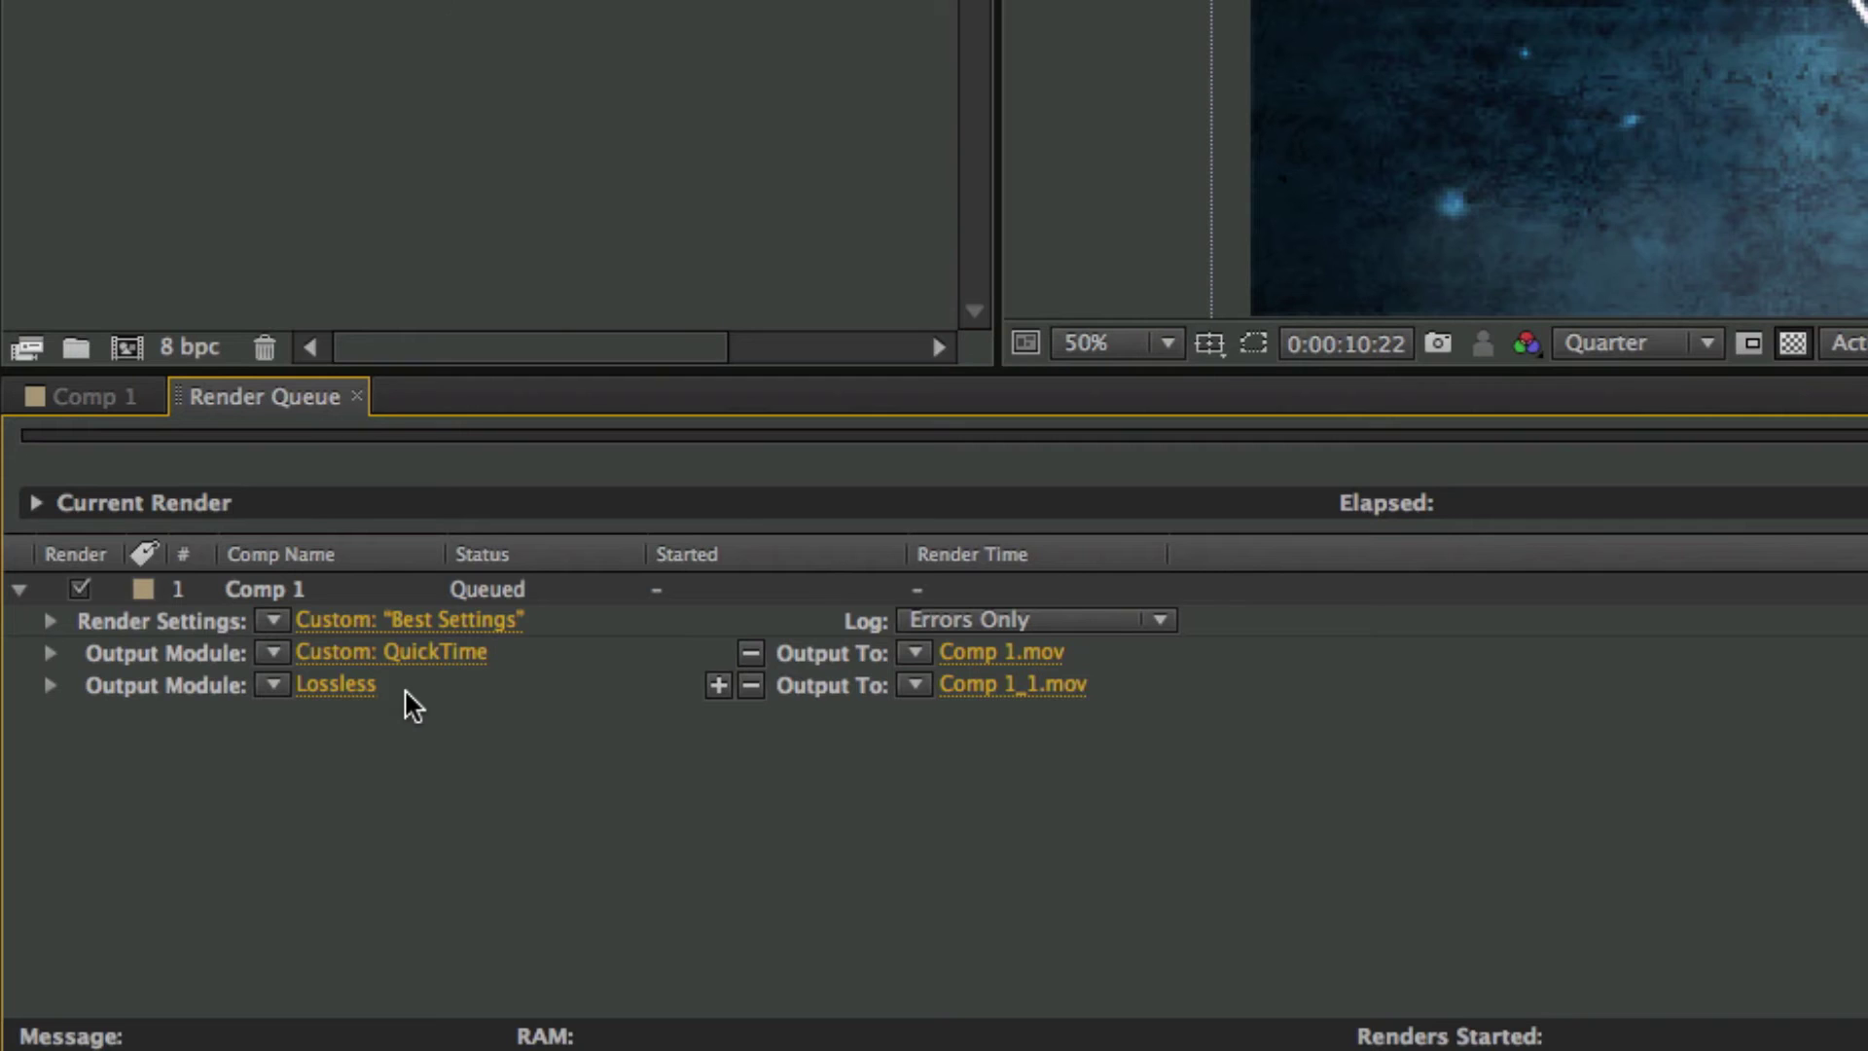
left_click(750, 685)
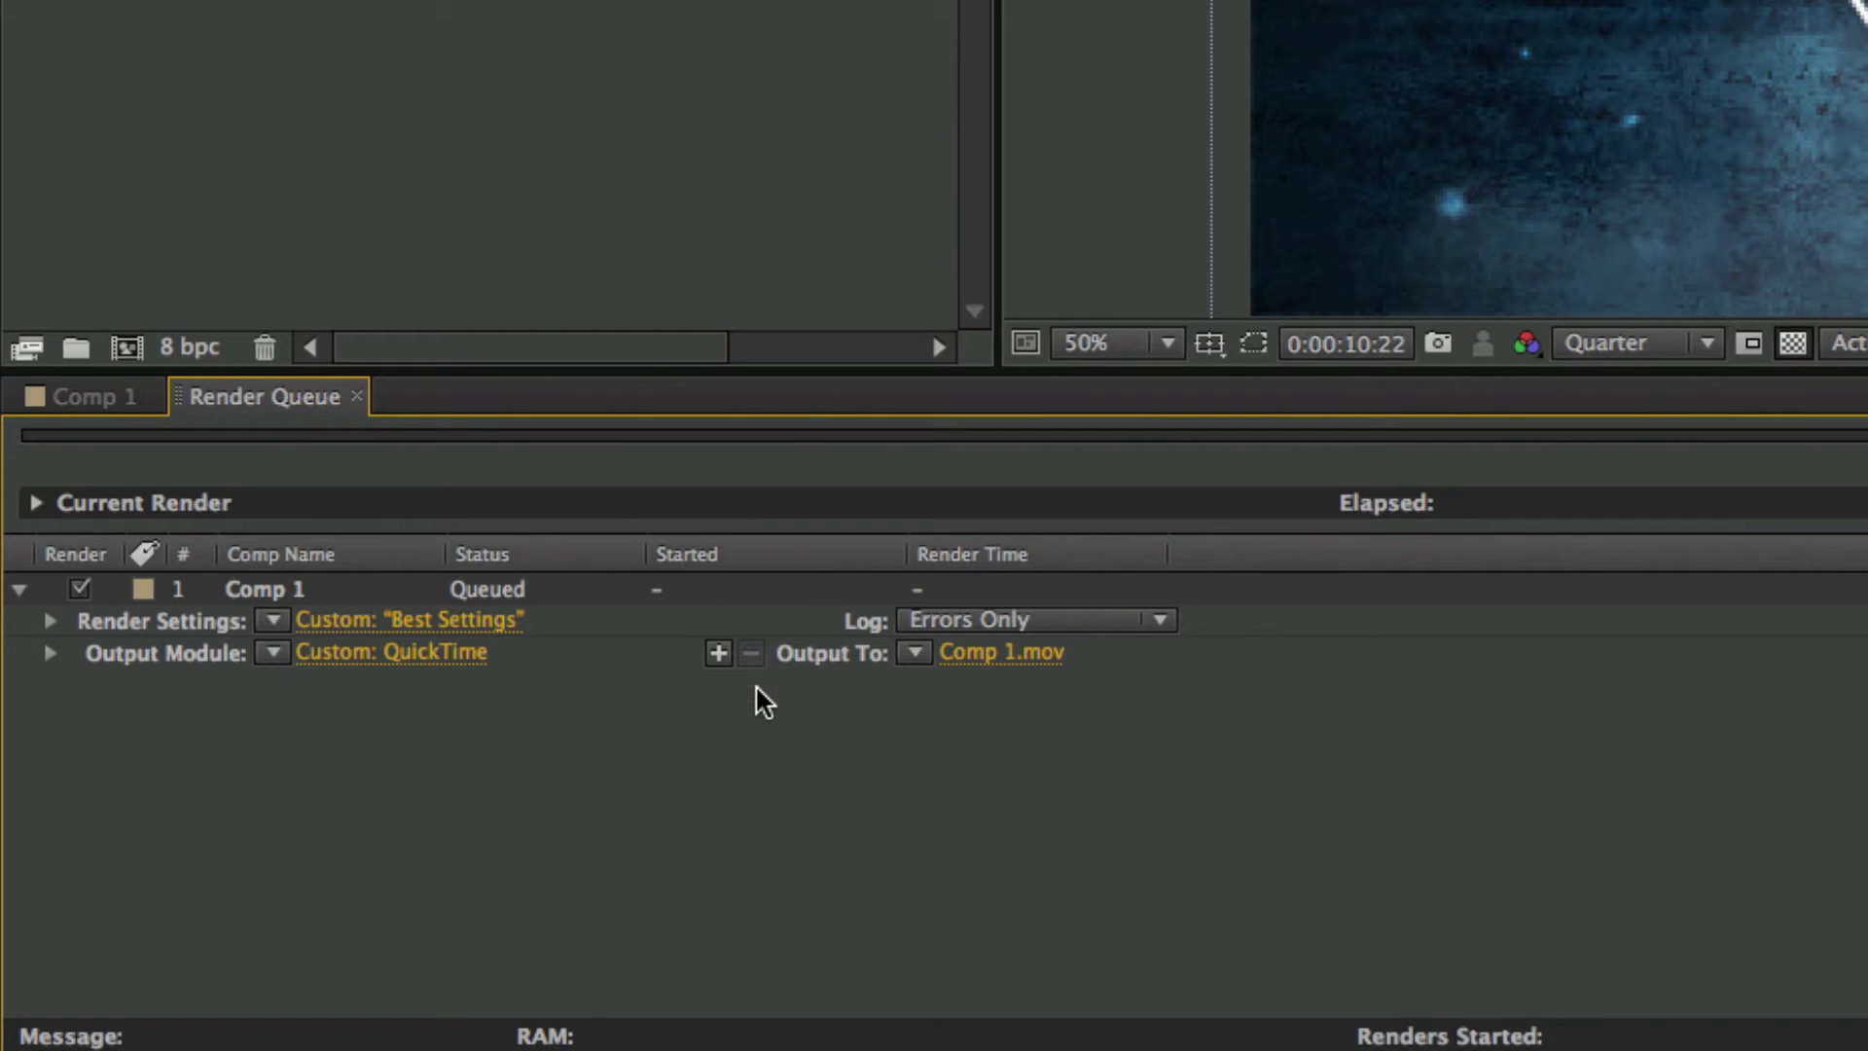
Step: Leave the output module's Post-Render Action at None, collapse the details, and minimize After Effects
left_click(49, 652)
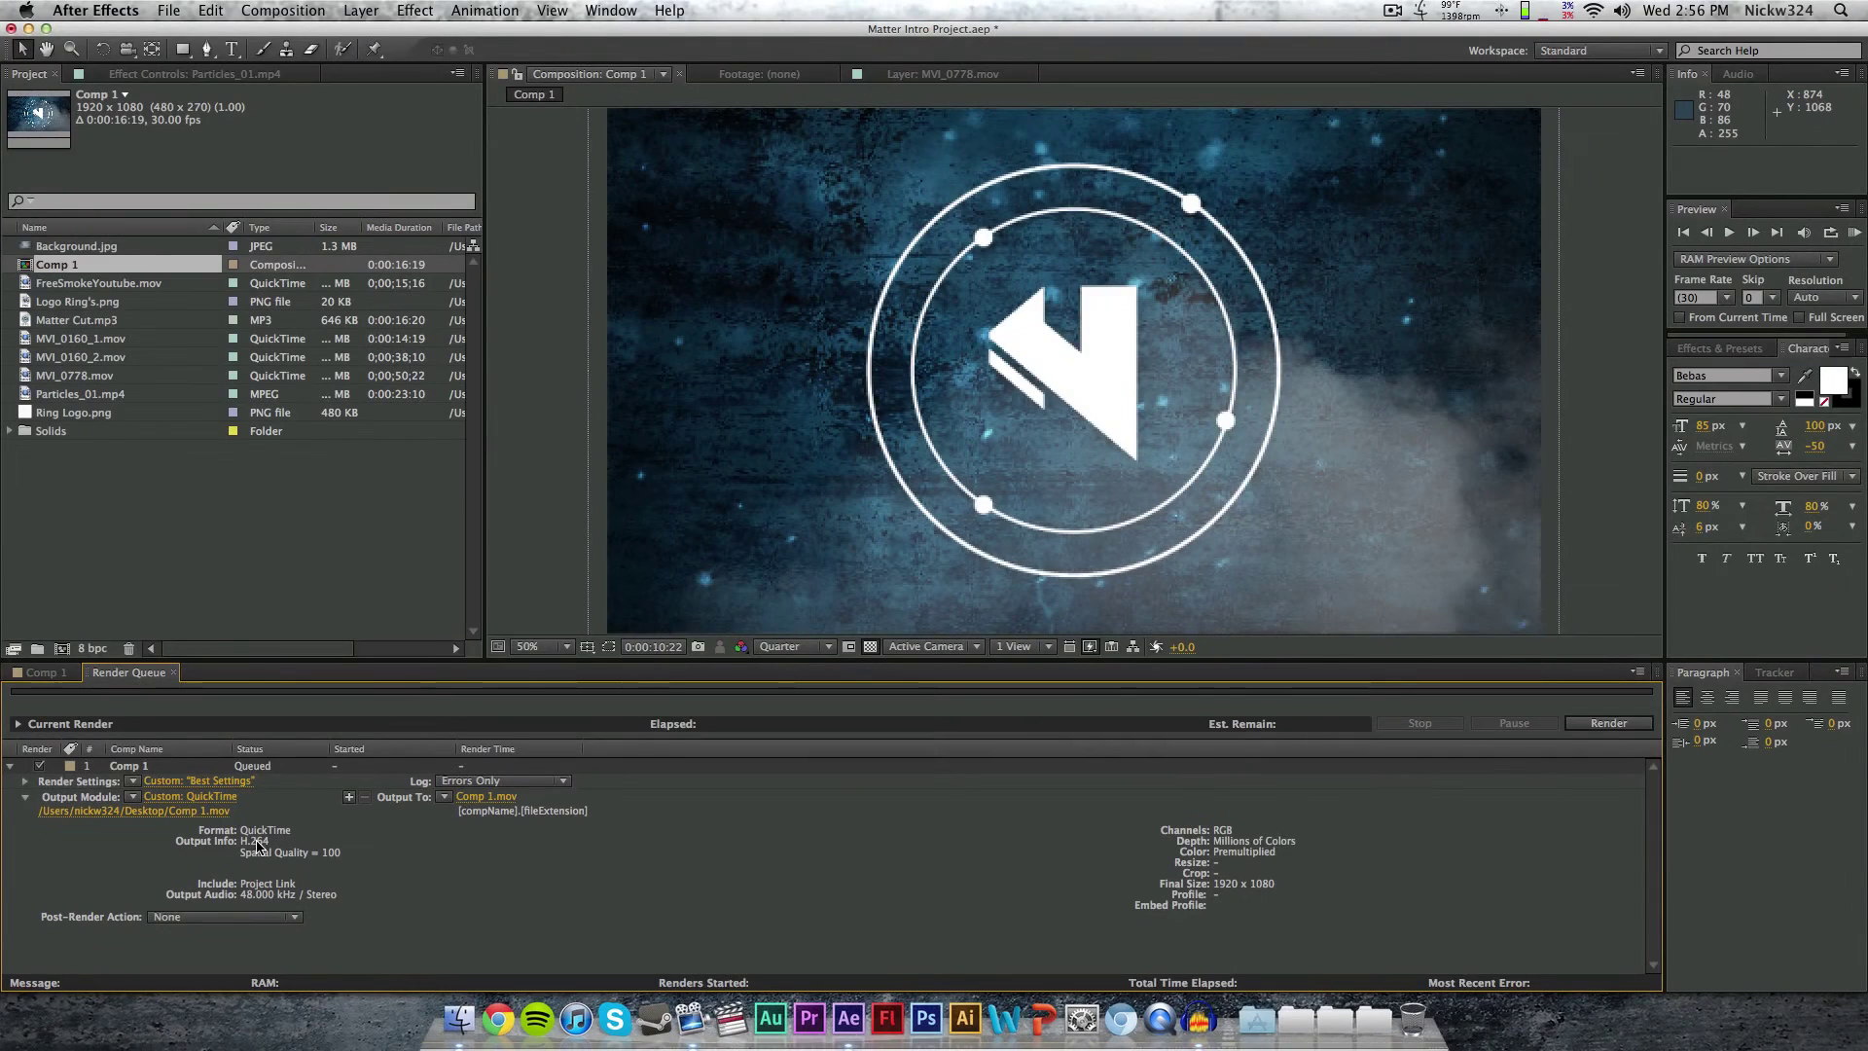
left_click(151, 917)
left_click(24, 805)
left_click(24, 806)
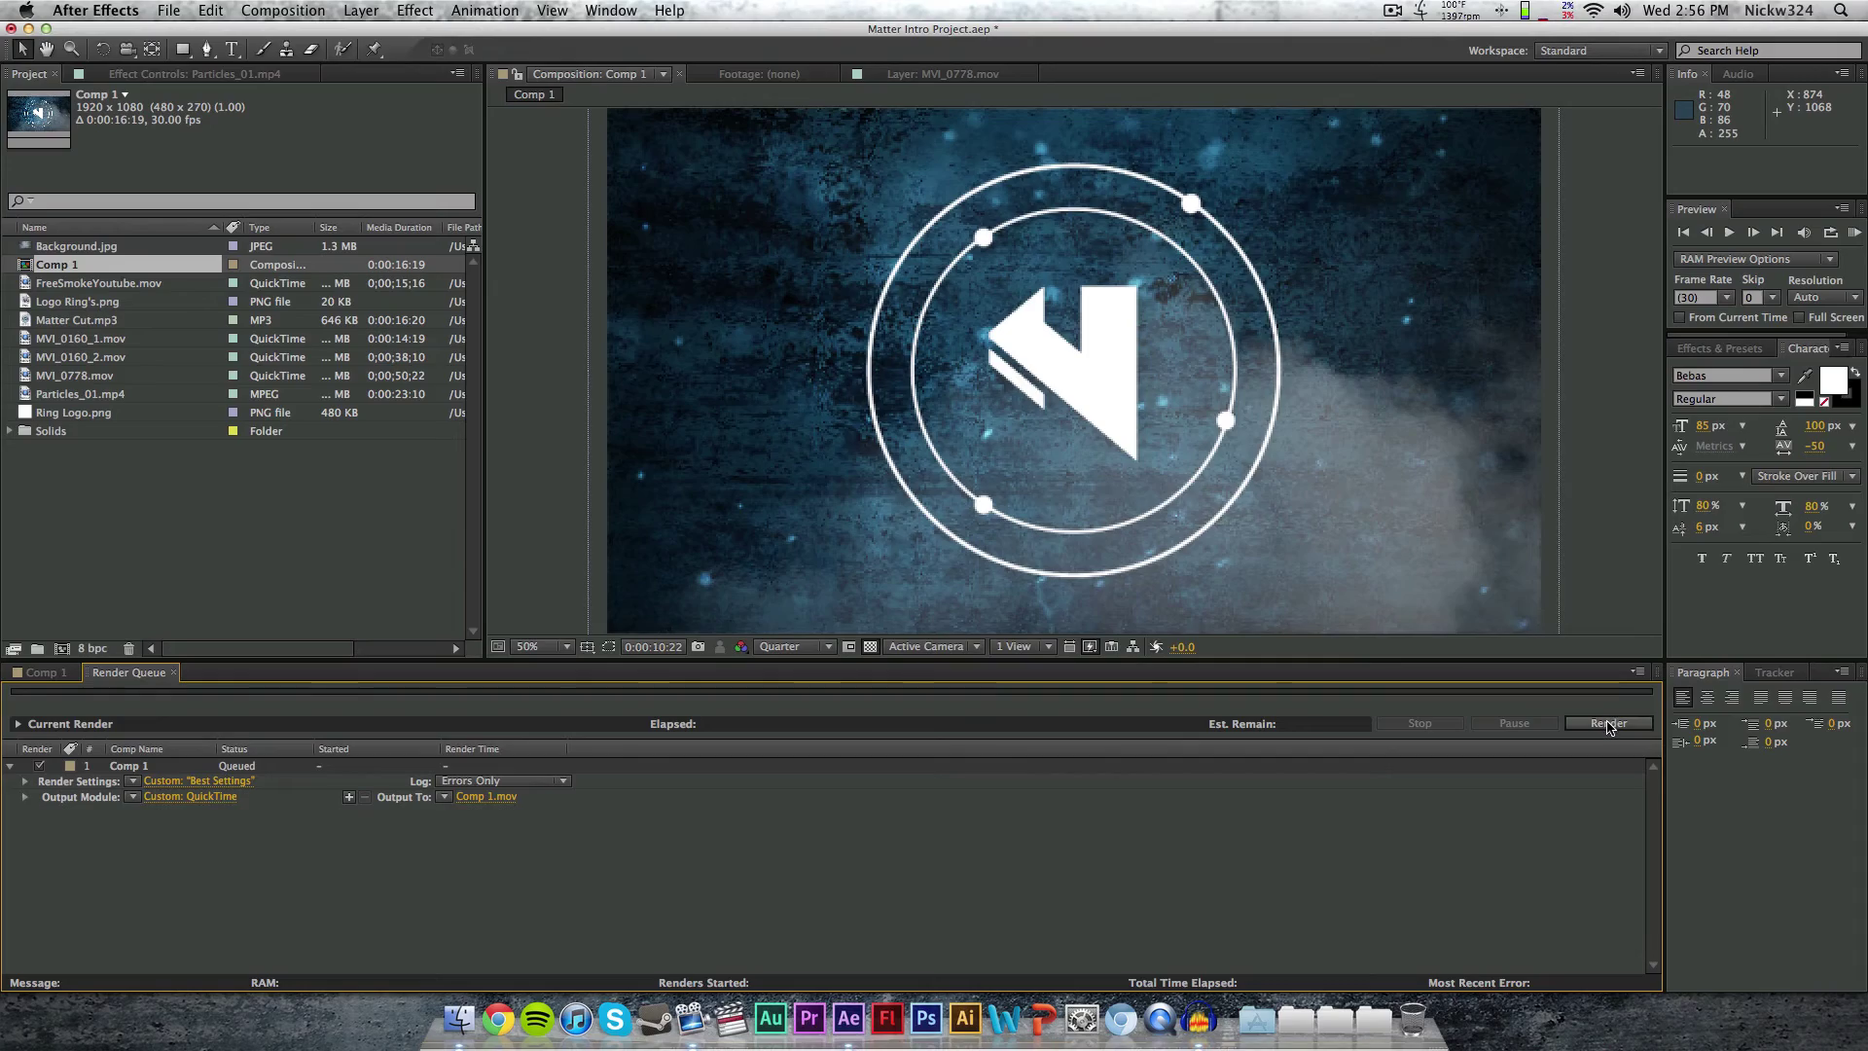
left_click(28, 29)
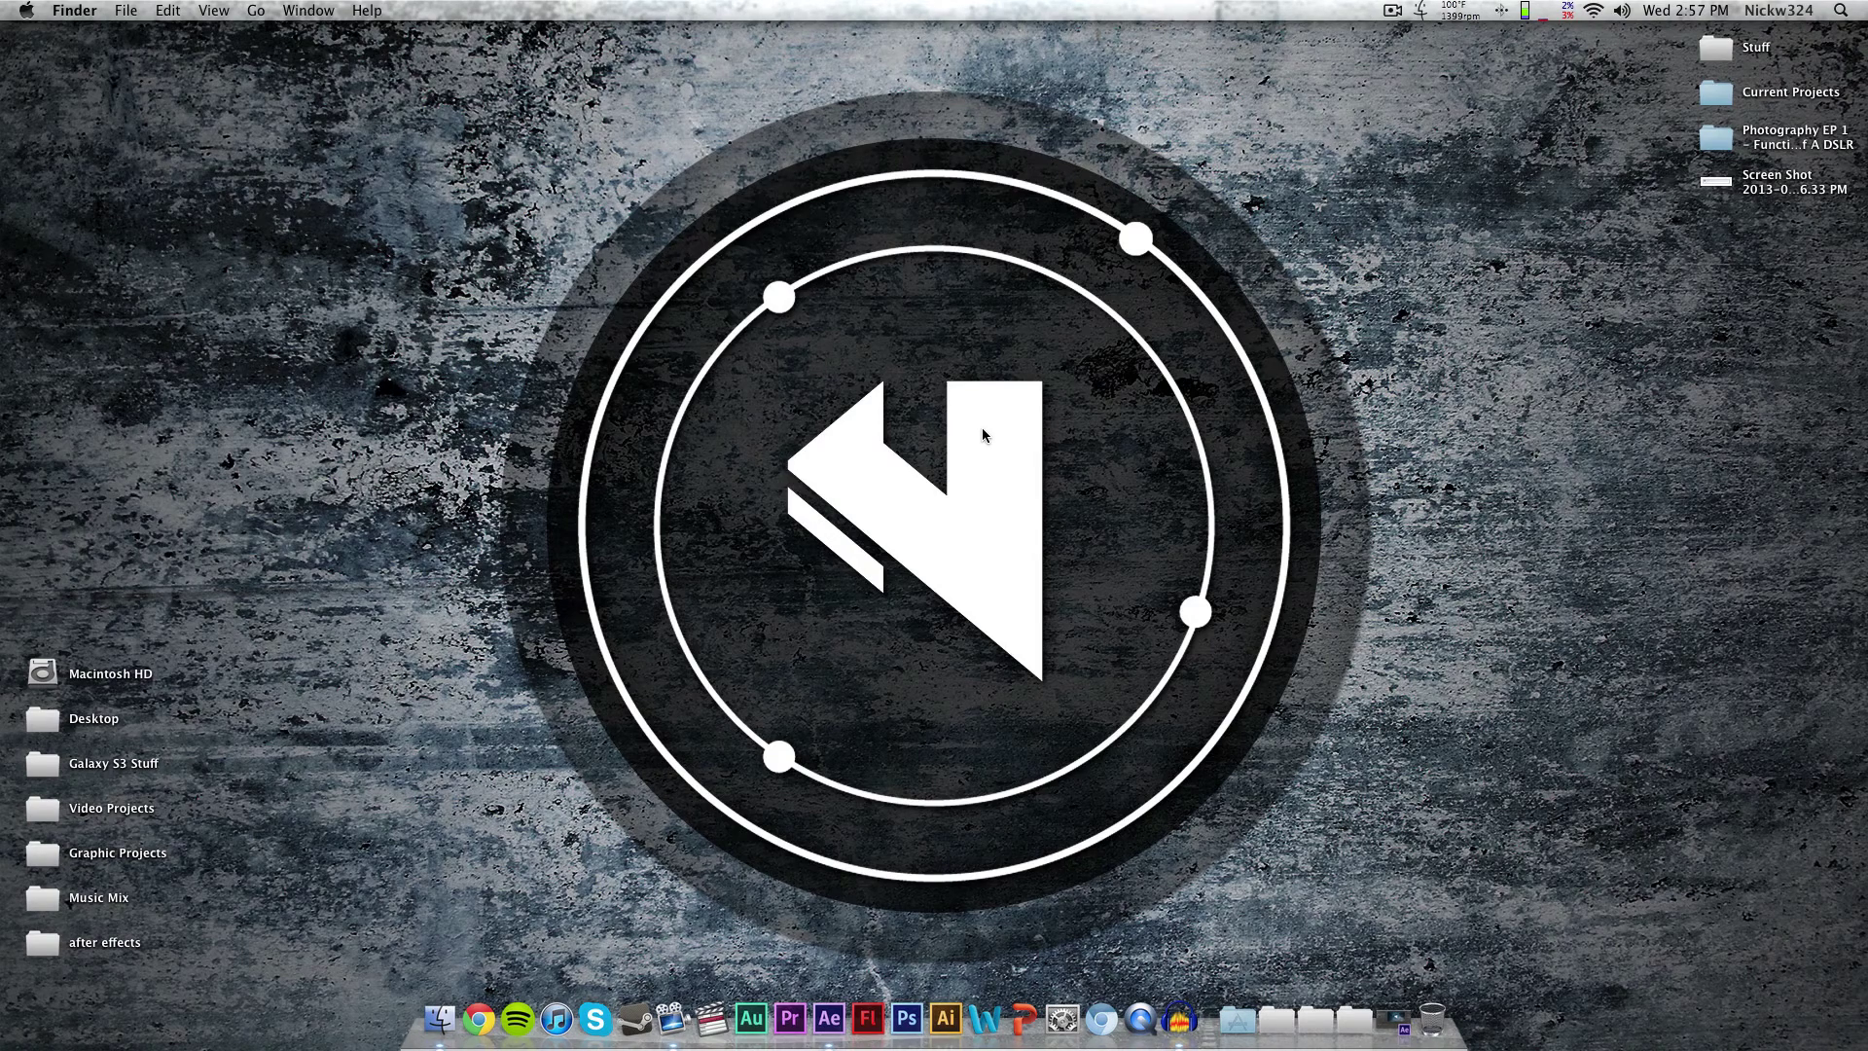
left_click(1802, 178)
key("space")
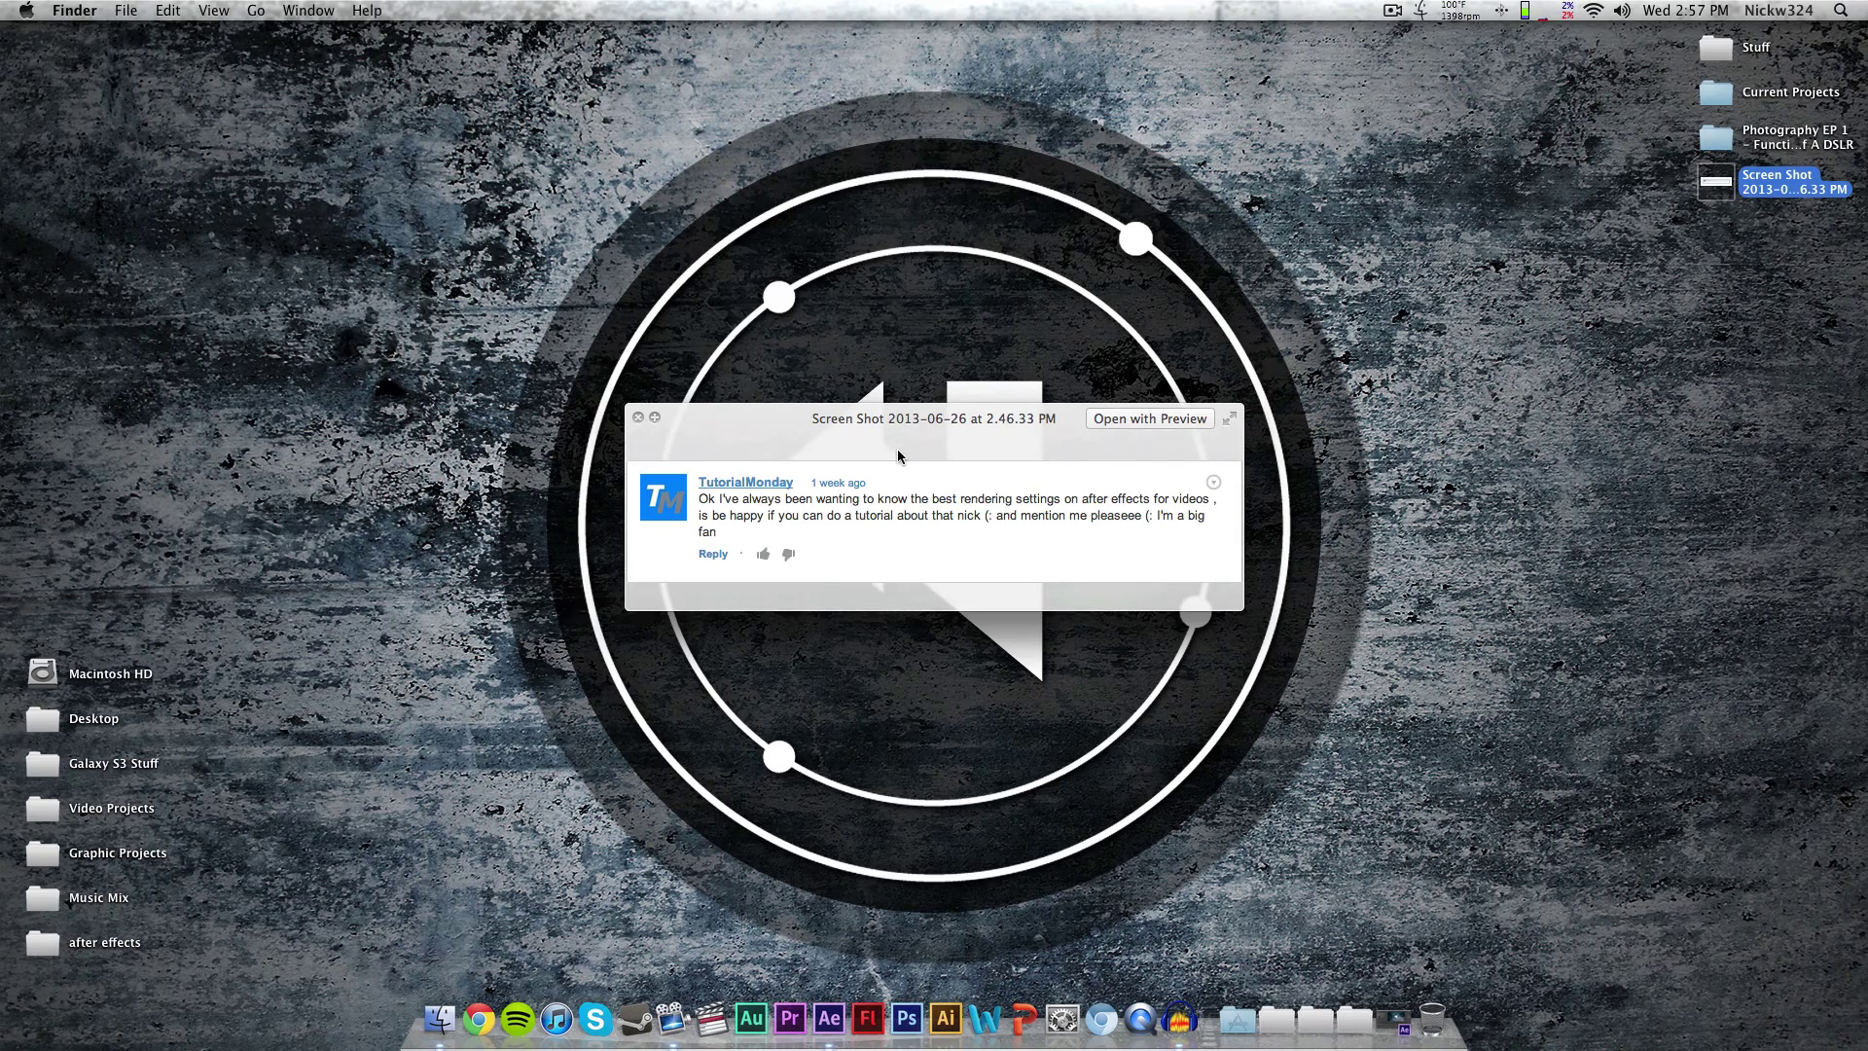
key("space")
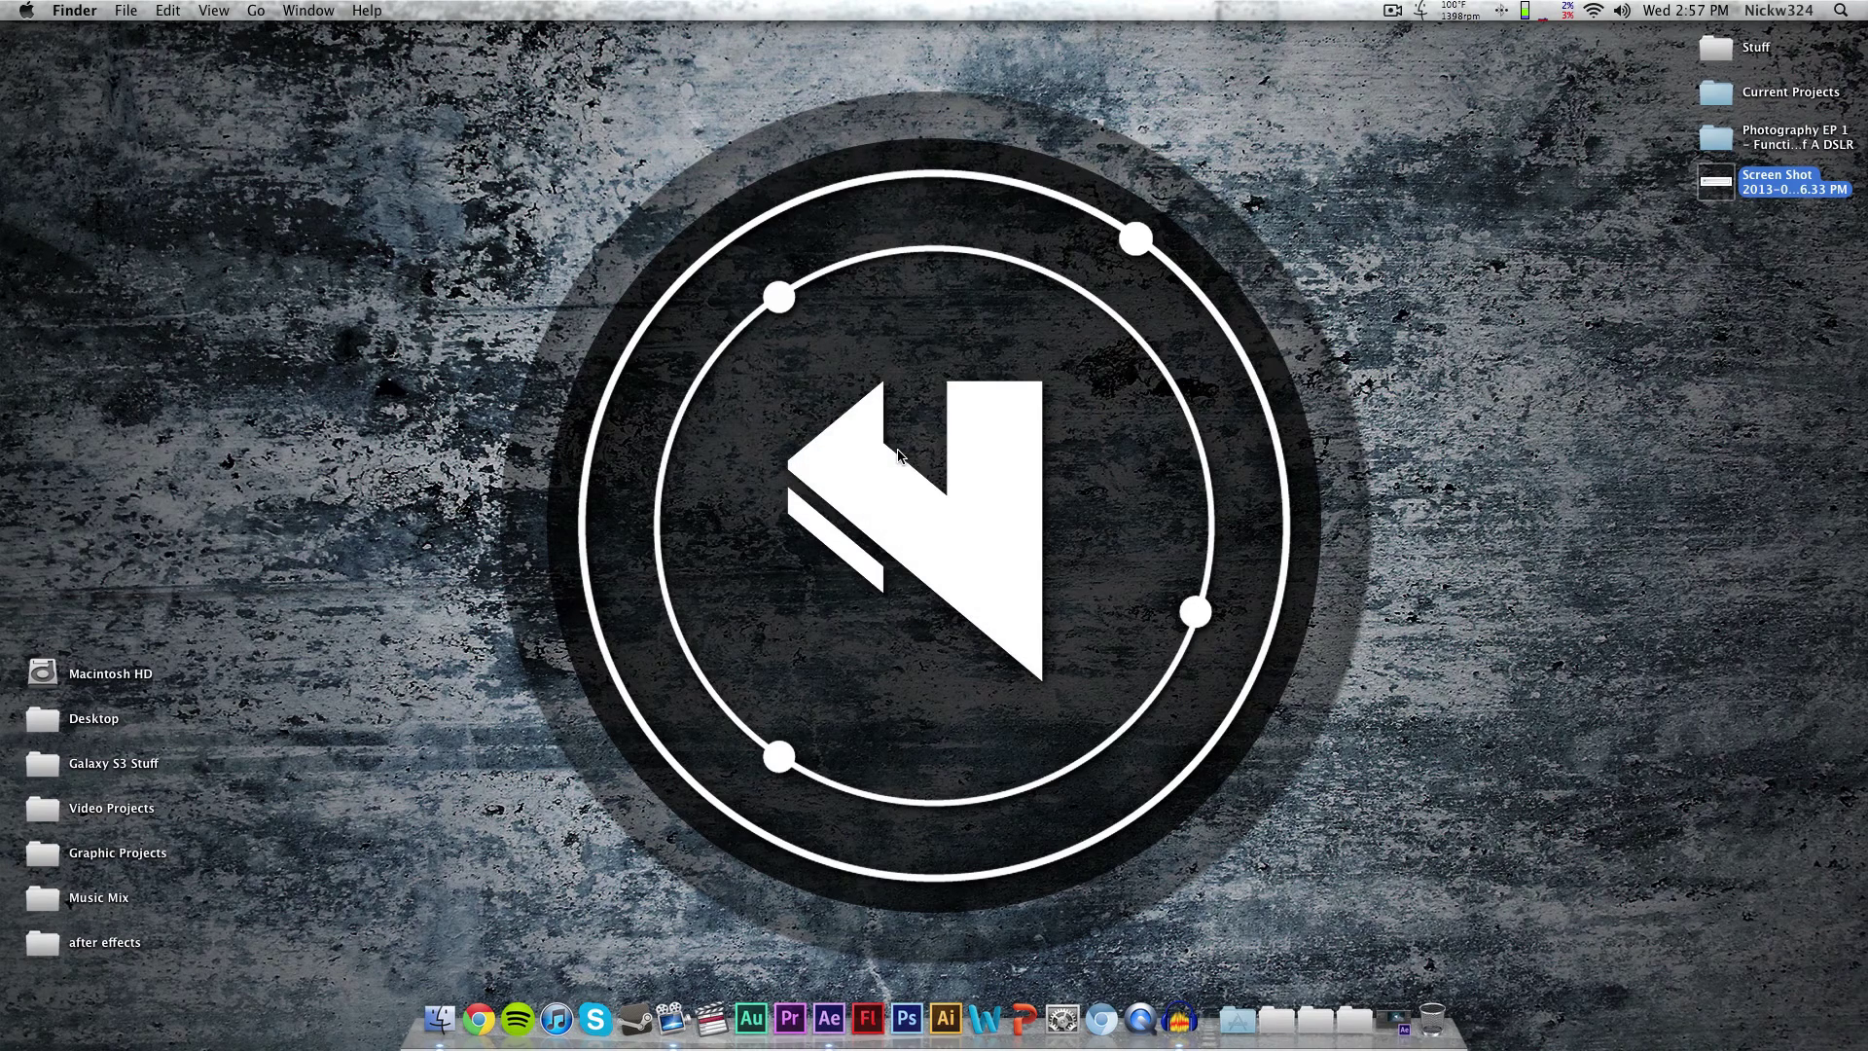
left_click(946, 441)
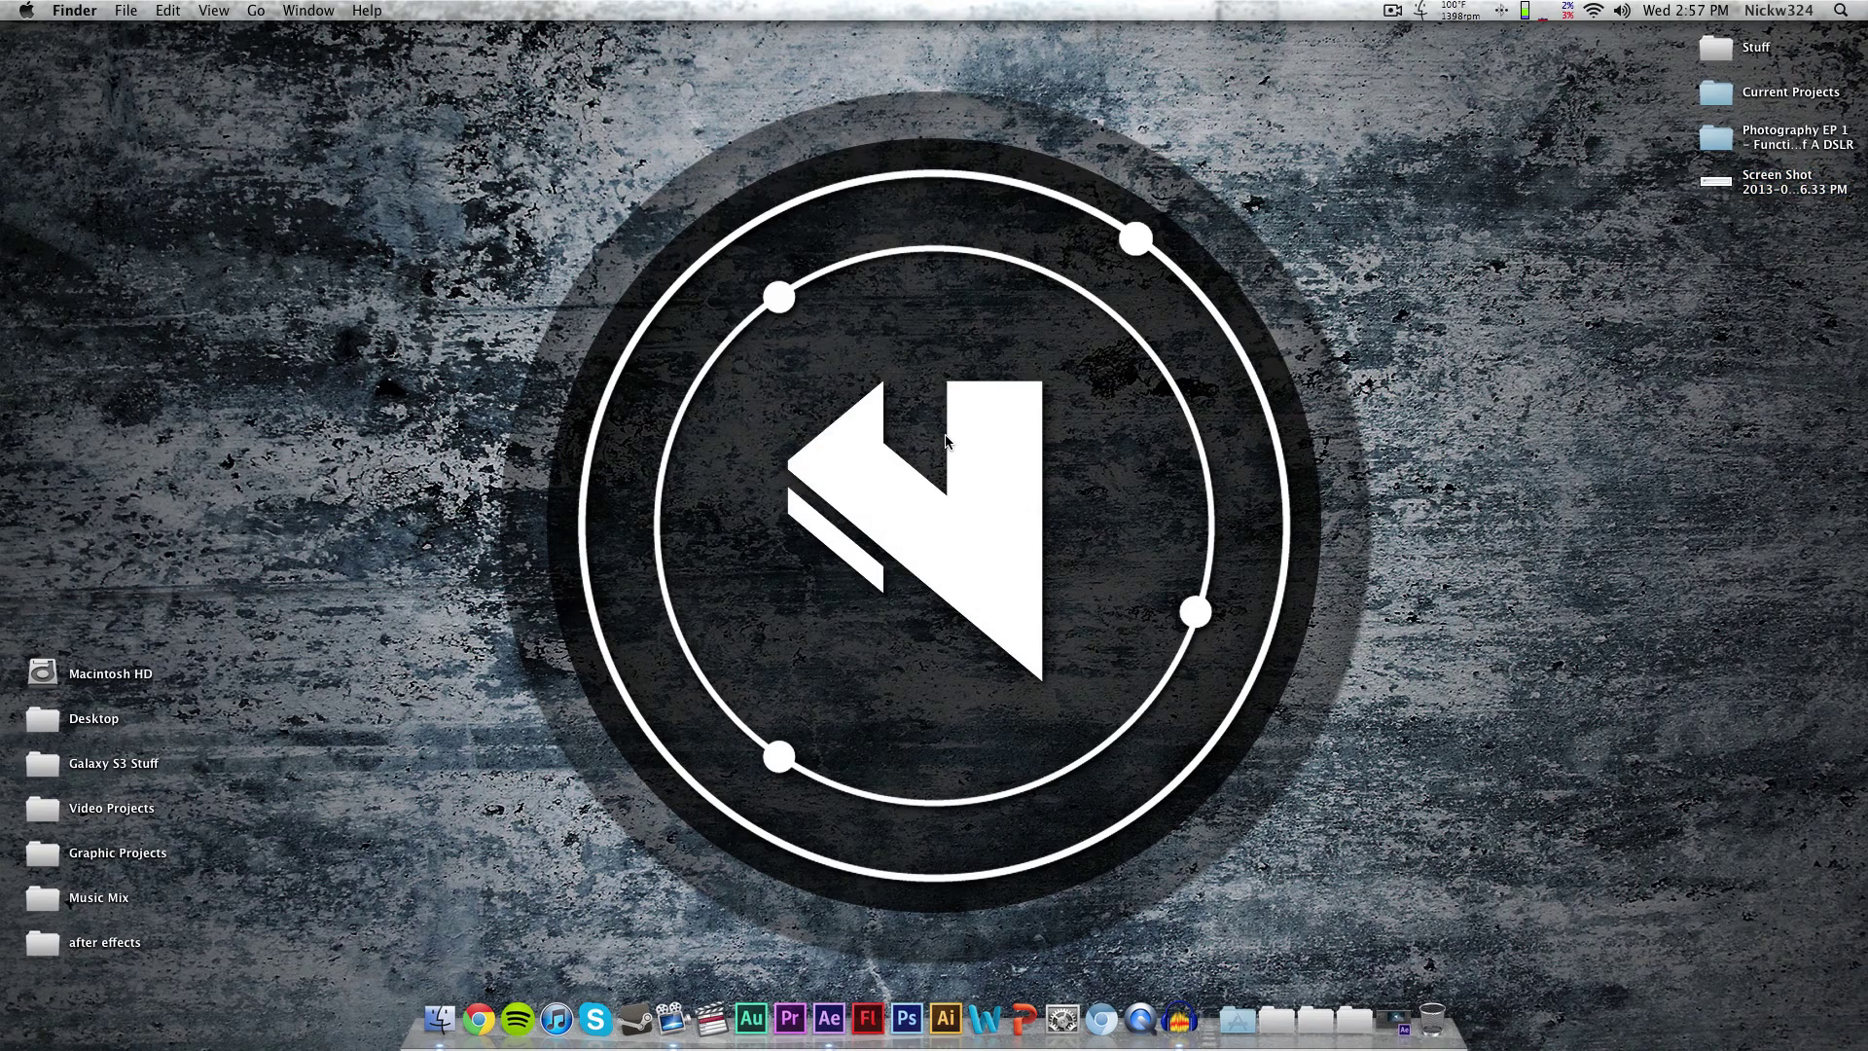